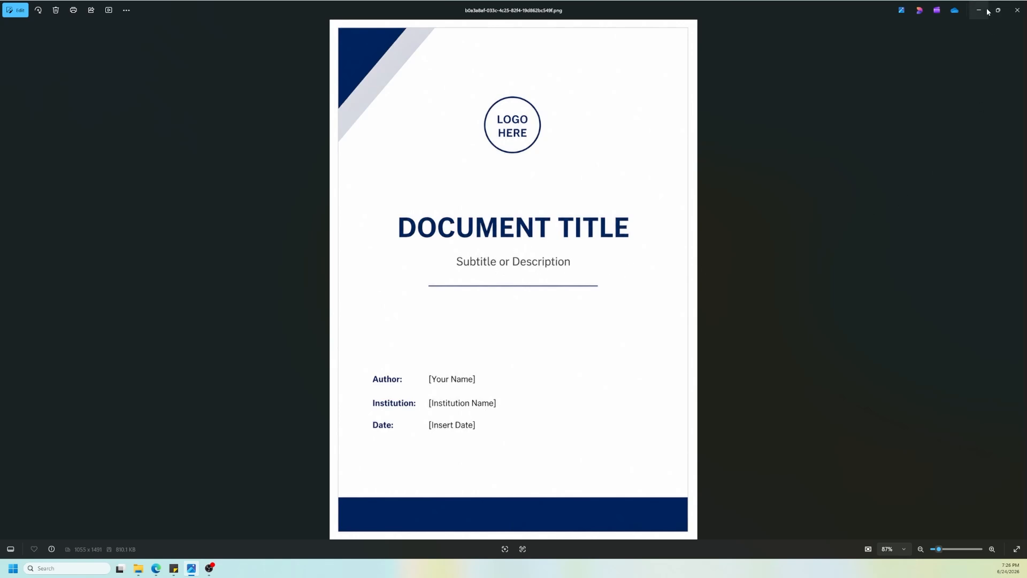
Open Word from the system search and start a blank document.
left_click(110, 567)
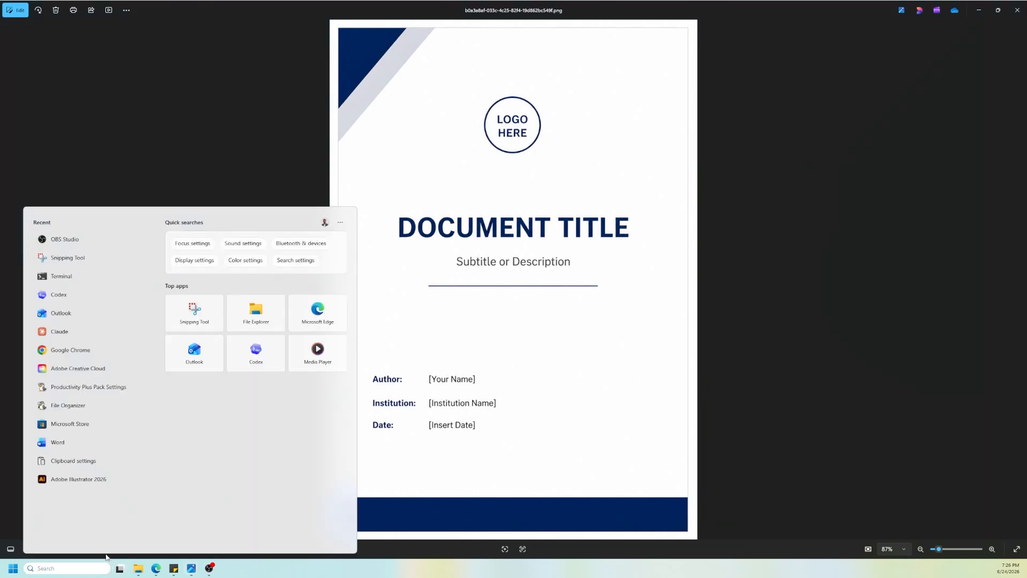
type("word")
left_click(69, 263)
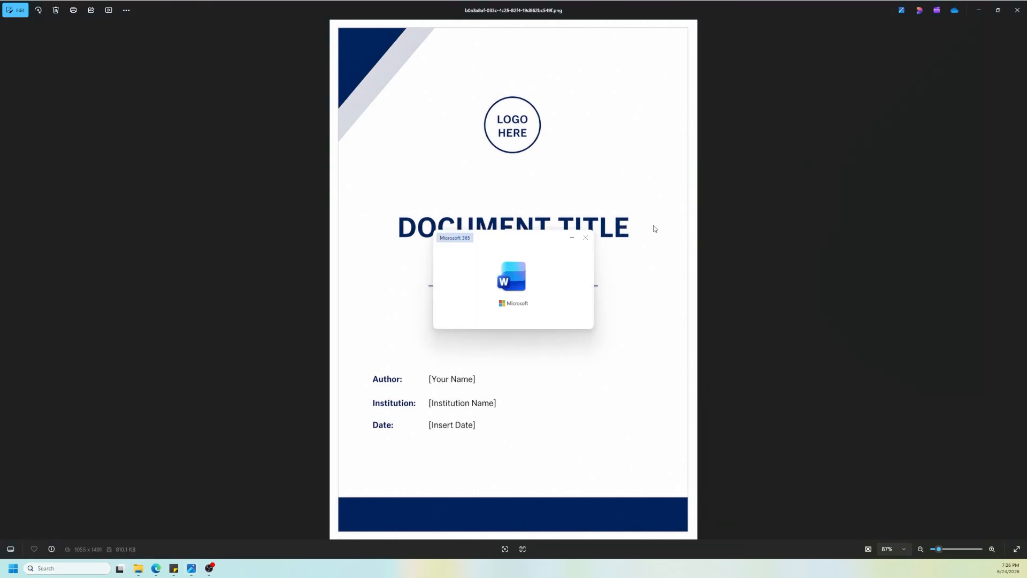
key("Return")
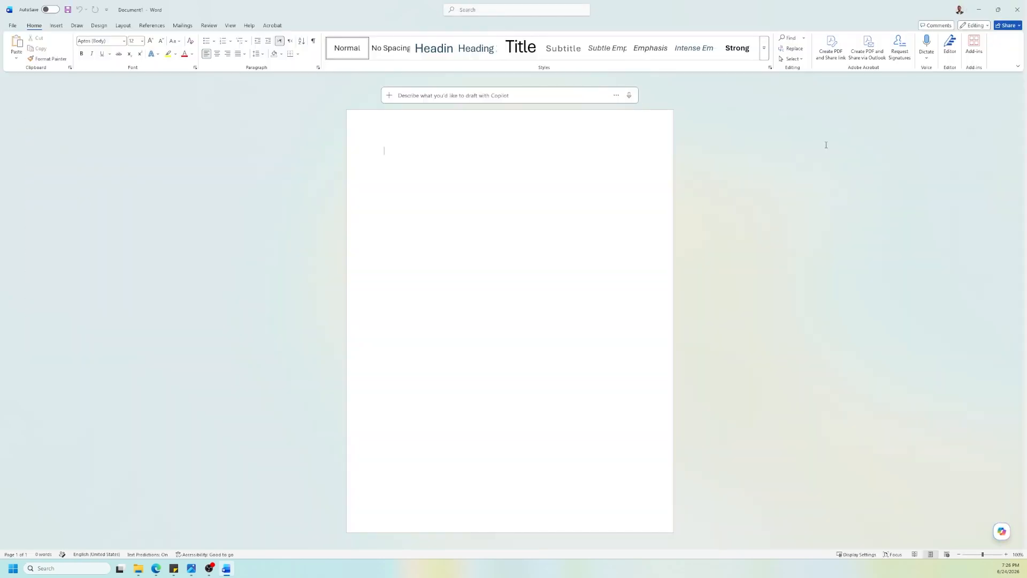
Arrange the blank document side by side with the cover design image and enlarge the page view to 110%.
key("super+Right")
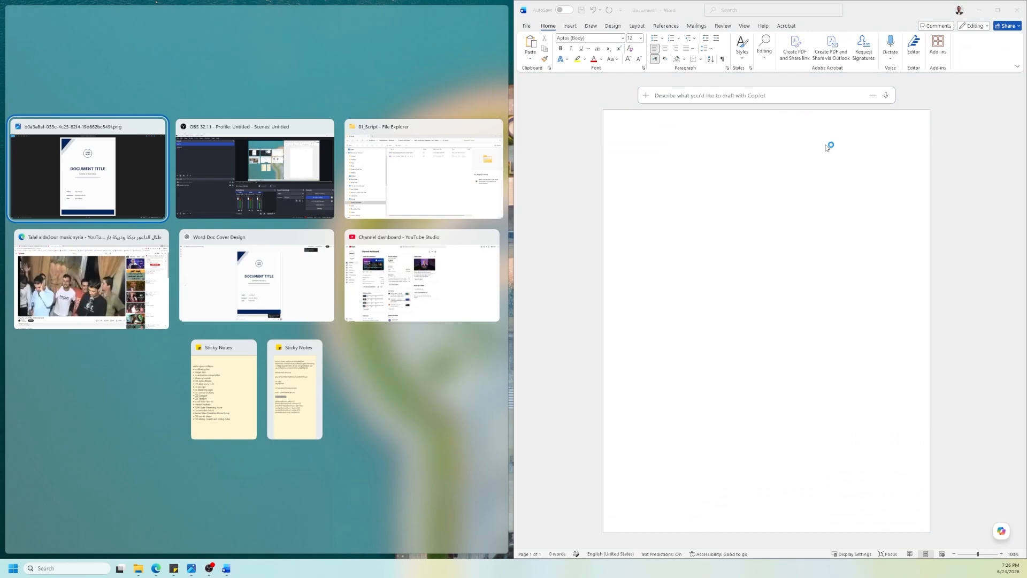
key("Return")
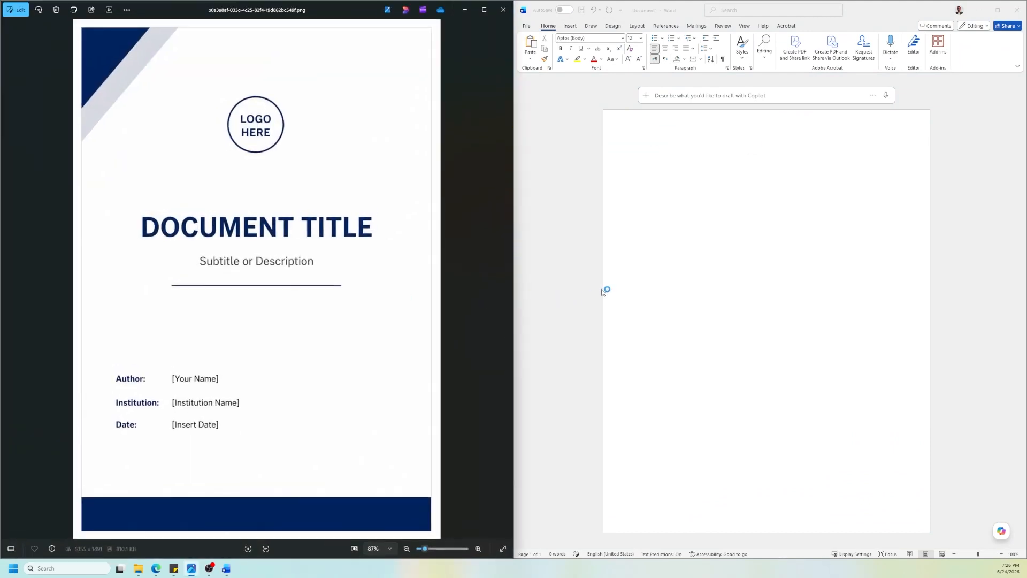
scroll(860, 232, "up", 1, "ctrl")
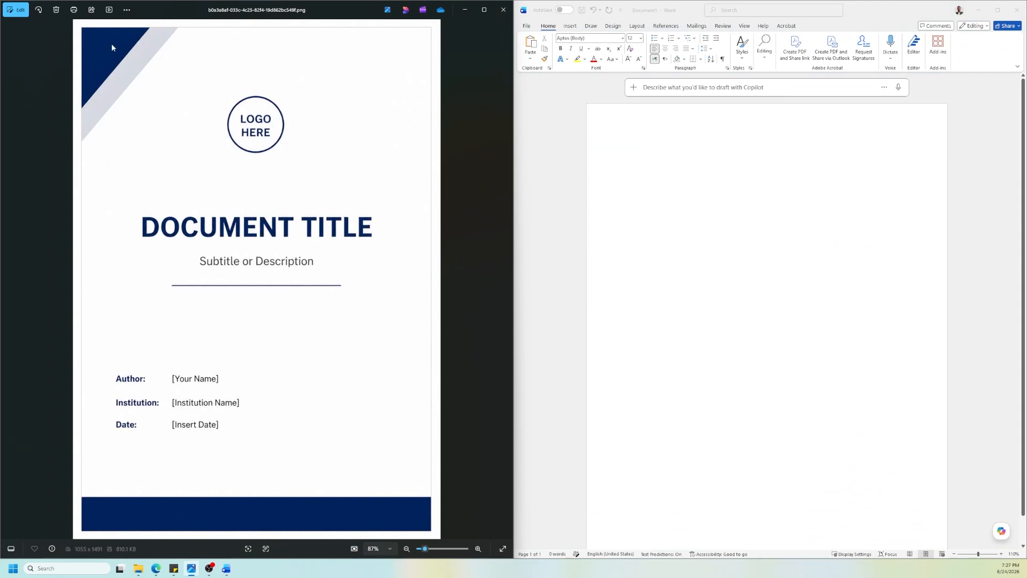
Draw a square about 6.9 cm wide against the page's left edge near the top.
left_click(581, 33)
left_click(569, 25)
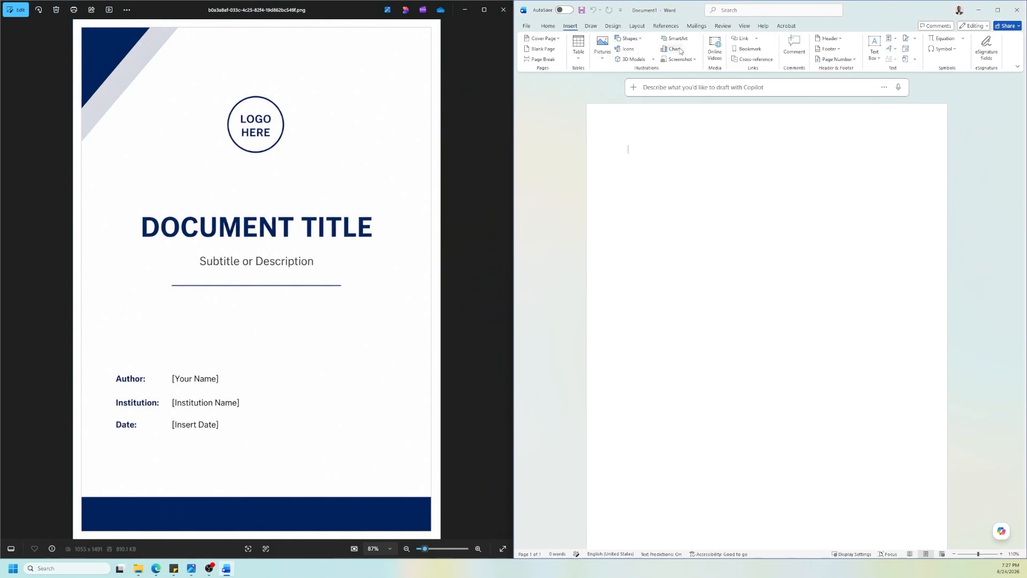
left_click(630, 39)
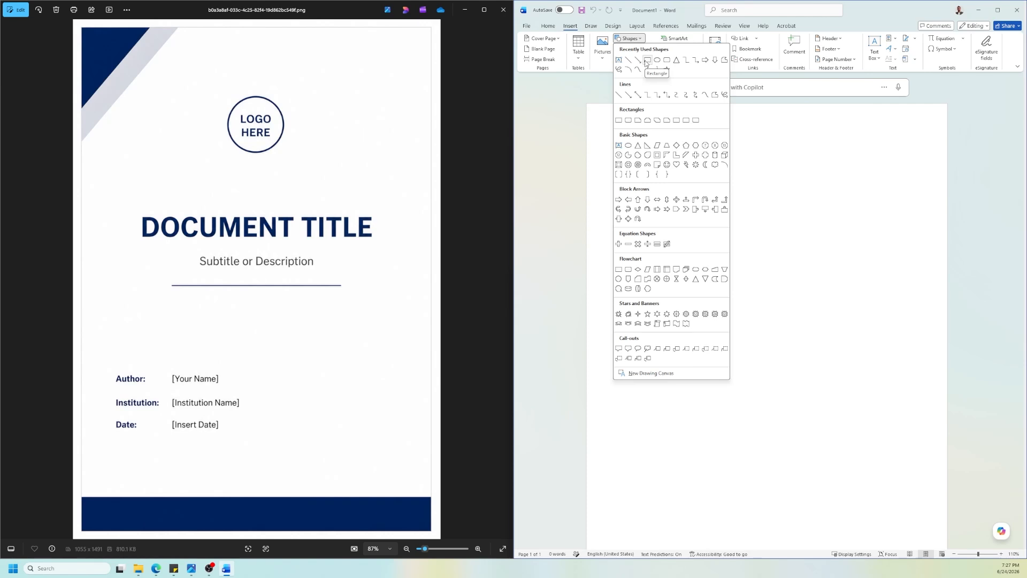
left_click(646, 62)
mouse_move(586, 118)
left_mouse_down()
mouse_move(694, 213)
mouse_move(766, 218)
mouse_move(731, 197)
mouse_move(727, 180)
mouse_move(688, 166)
mouse_move(702, 179)
left_mouse_up()
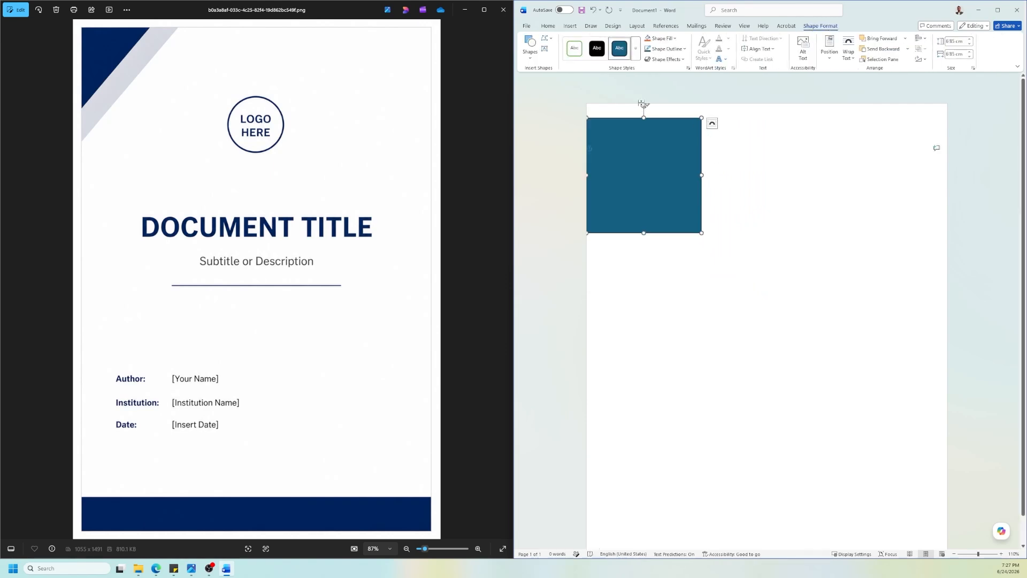
Rotate the square 45 degrees and move it partly off the page so it forms a triangle in the top-left corner.
scroll(650, 106, "down", 1)
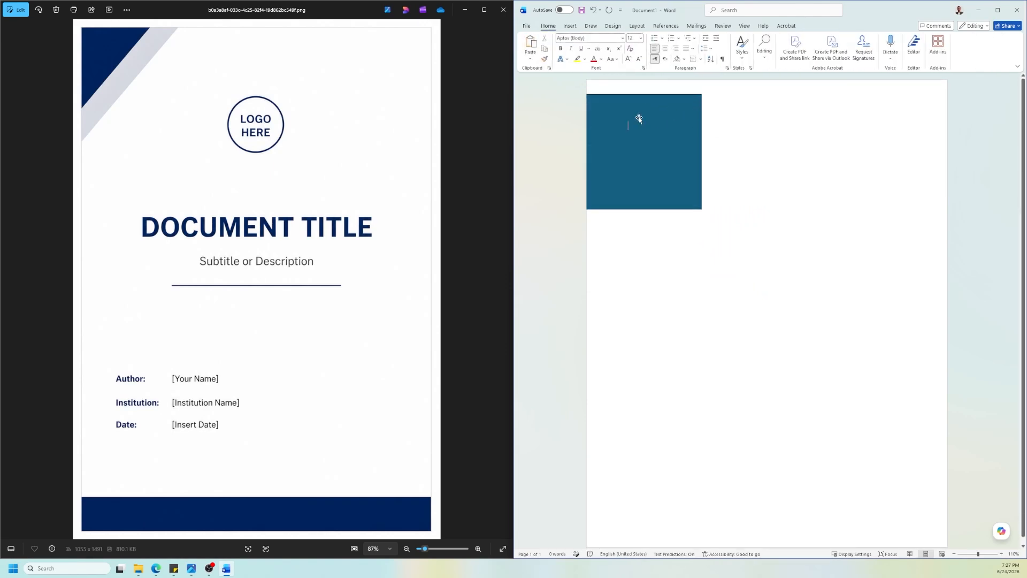
left_click(651, 132)
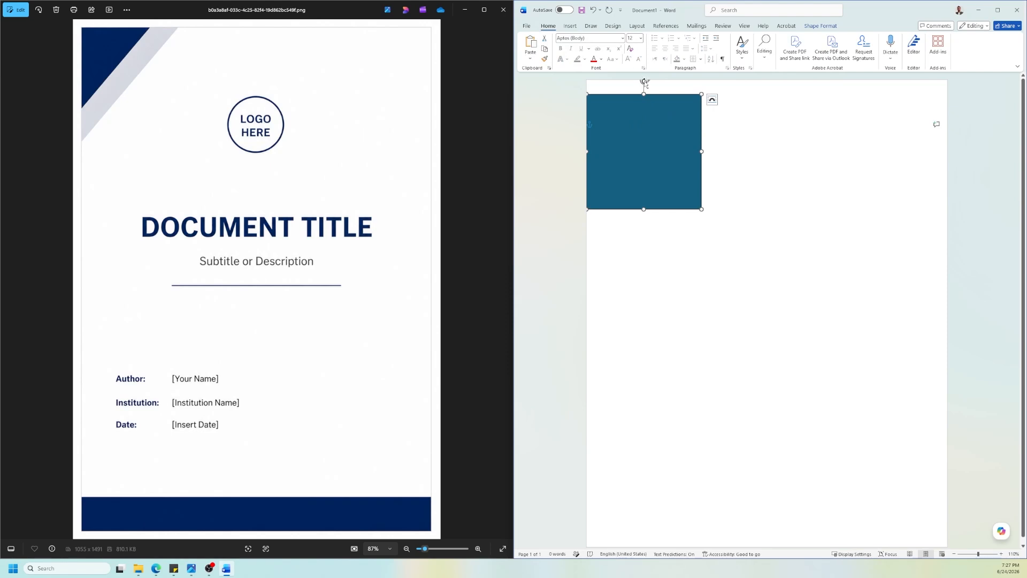
left_click_drag(644, 80, 695, 102)
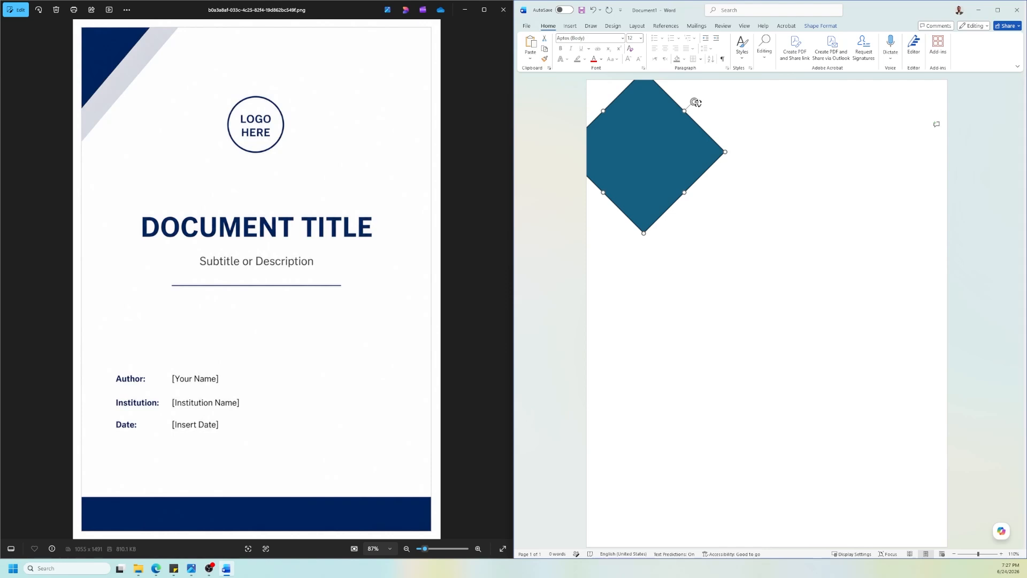
left_click_drag(685, 133, 605, 78)
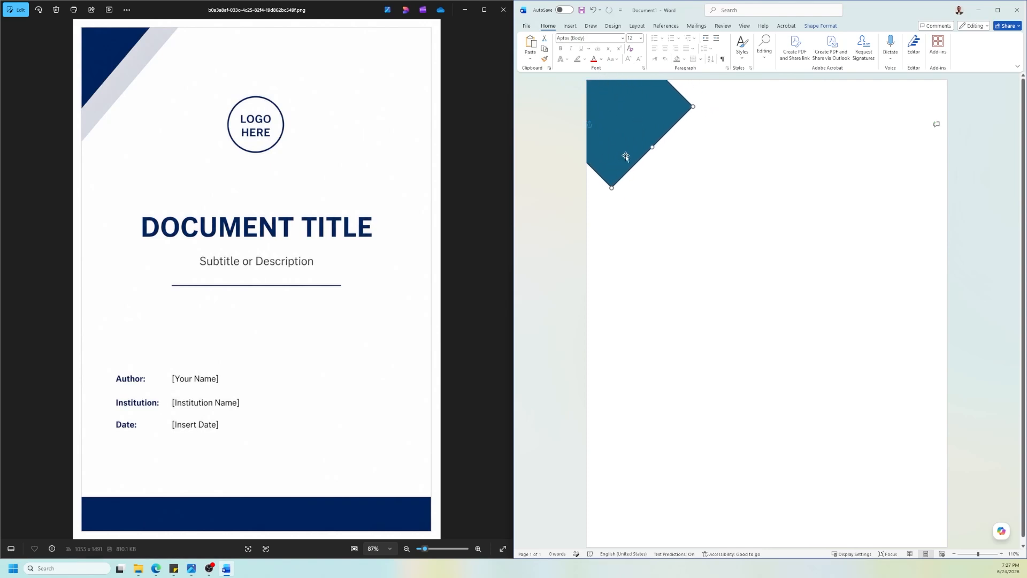
left_click_drag(627, 154, 596, 123)
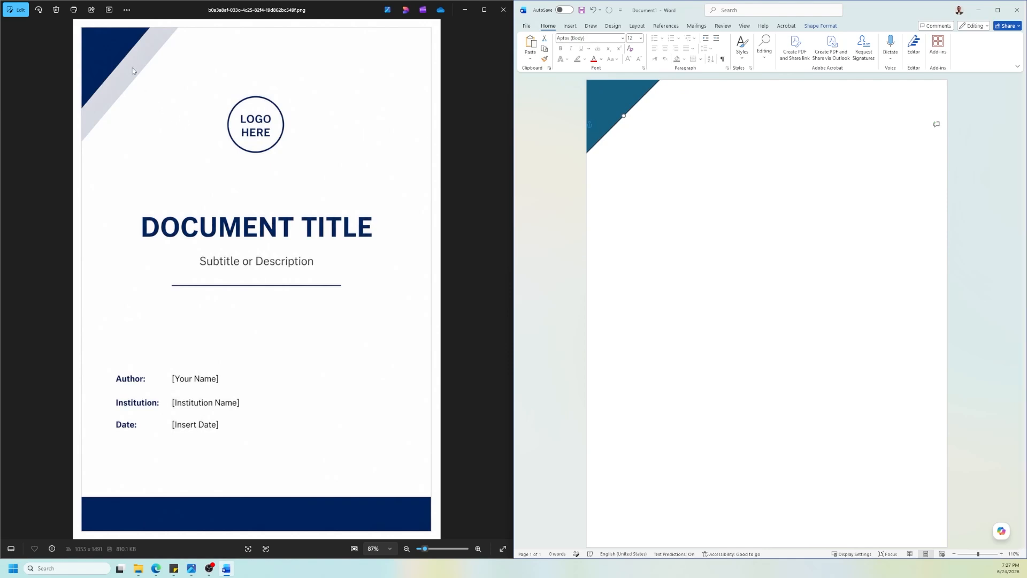
left_click(673, 114)
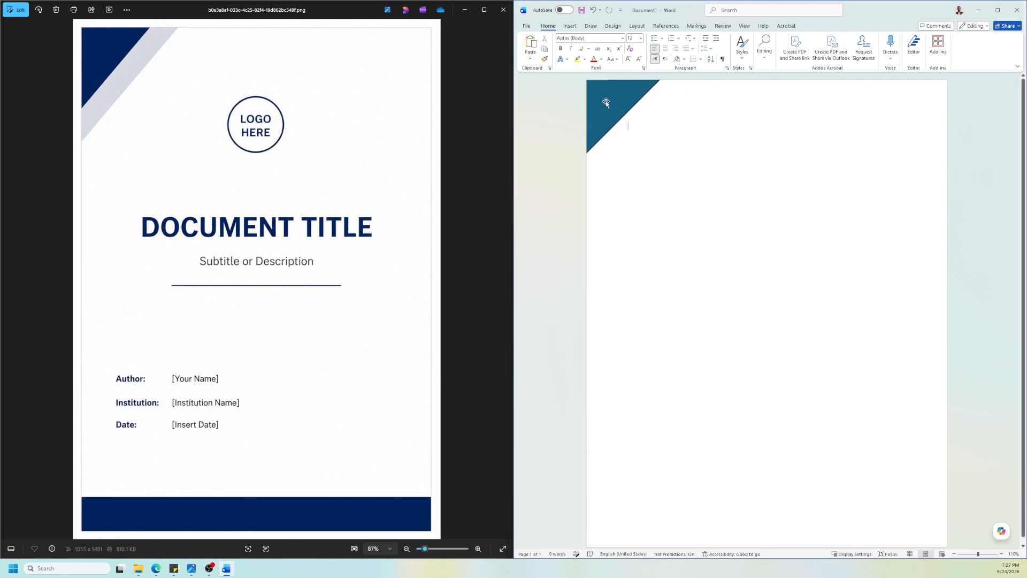
Remove the outline from the corner triangle shape.
left_click(604, 102)
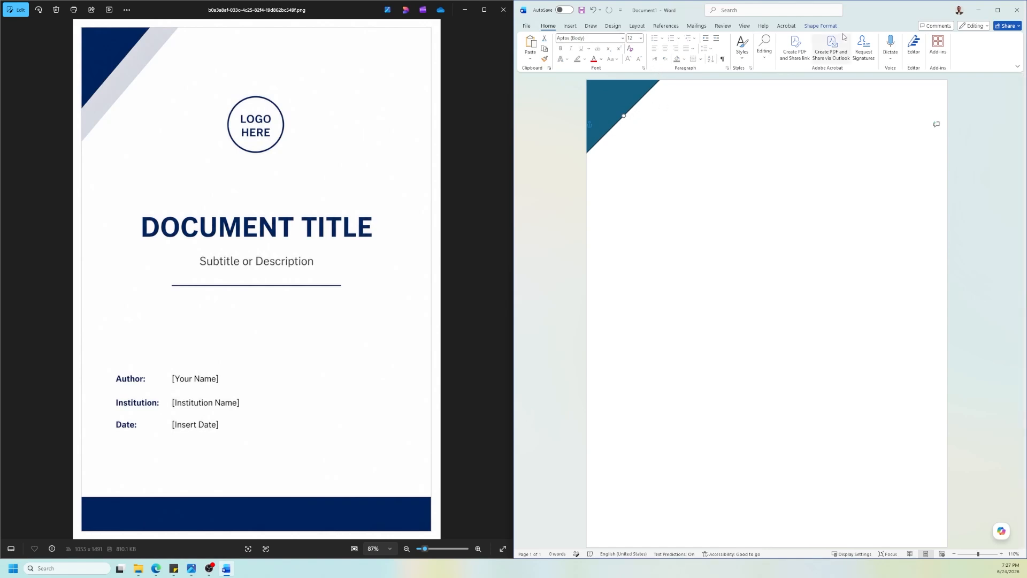
left_click(820, 26)
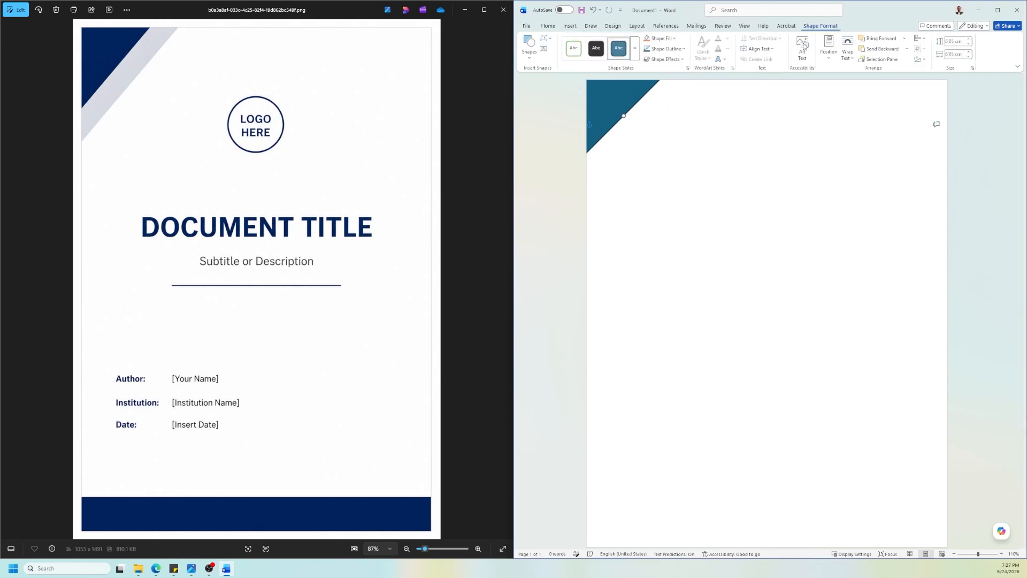
left_click(685, 50)
left_click(673, 189)
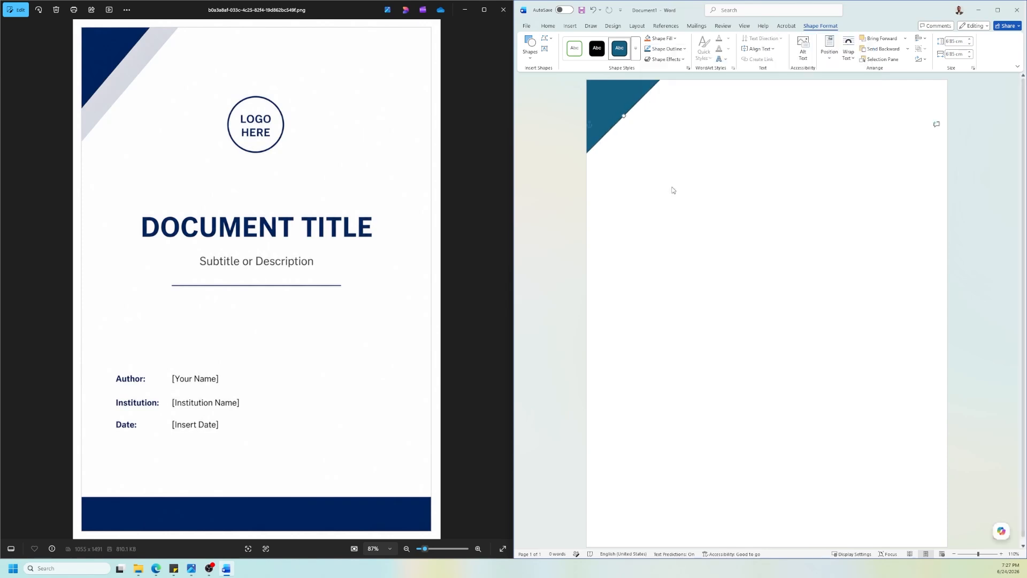
left_click(674, 176)
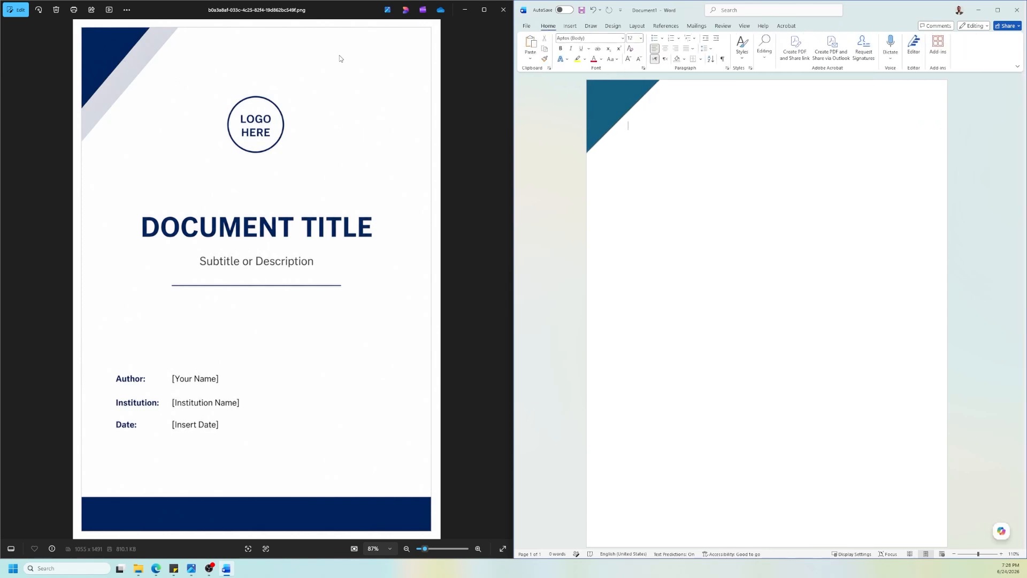
Fill the corner triangle shape with the dark navy theme colour.
left_click(618, 95)
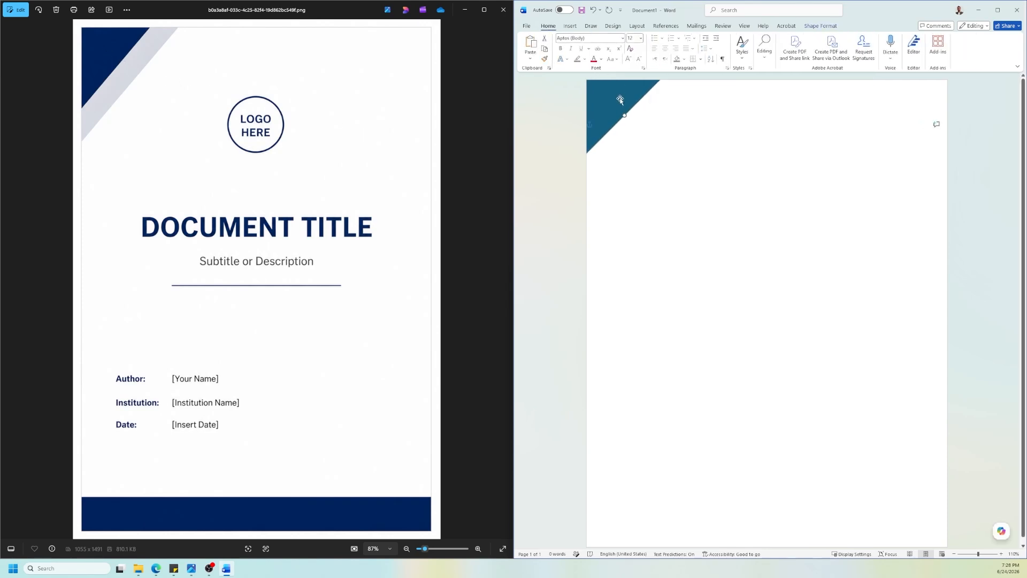
left_click(825, 26)
left_click(661, 38)
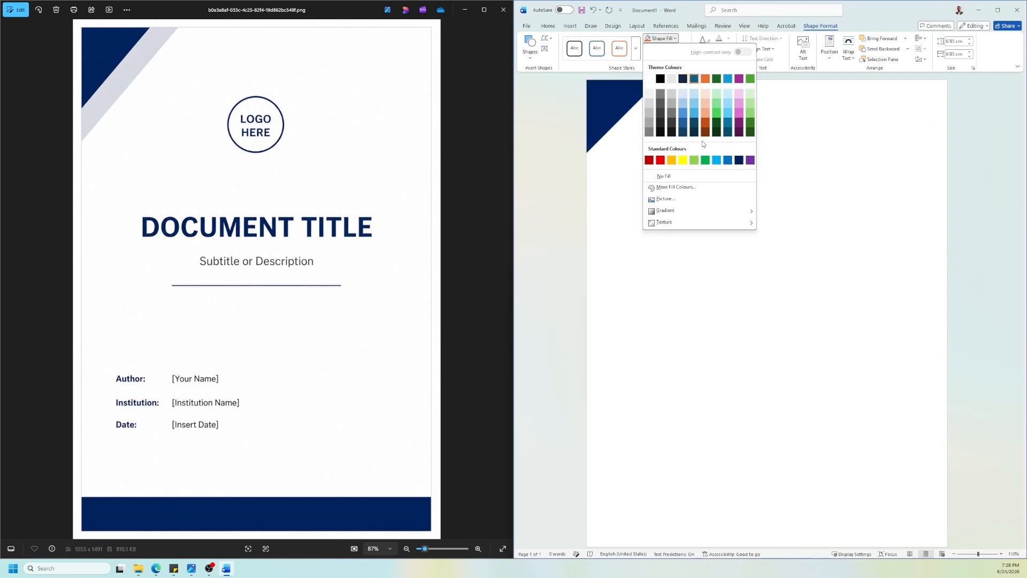
left_click(728, 160)
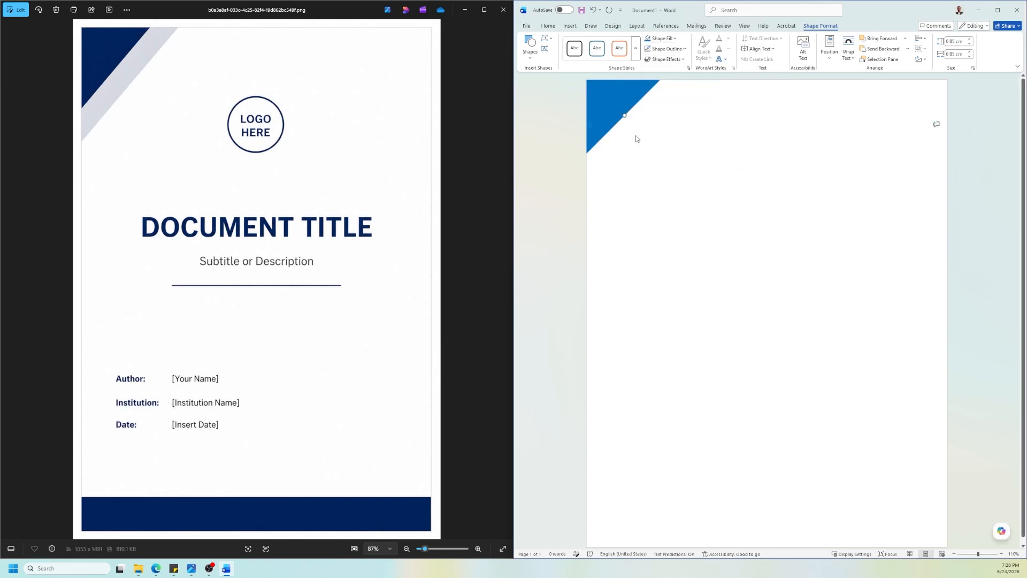
left_click(662, 38)
left_click(682, 79)
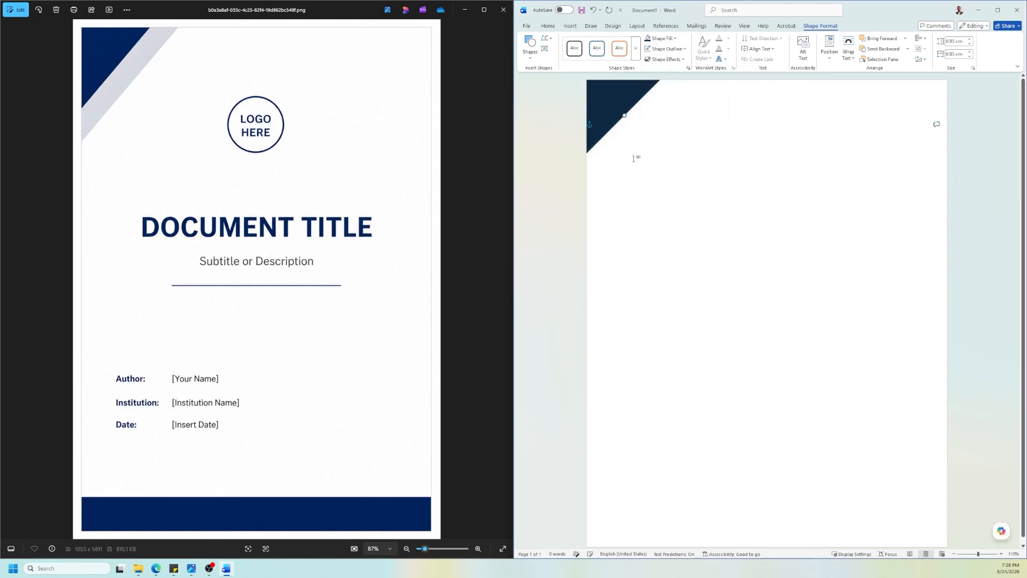
left_click(636, 159)
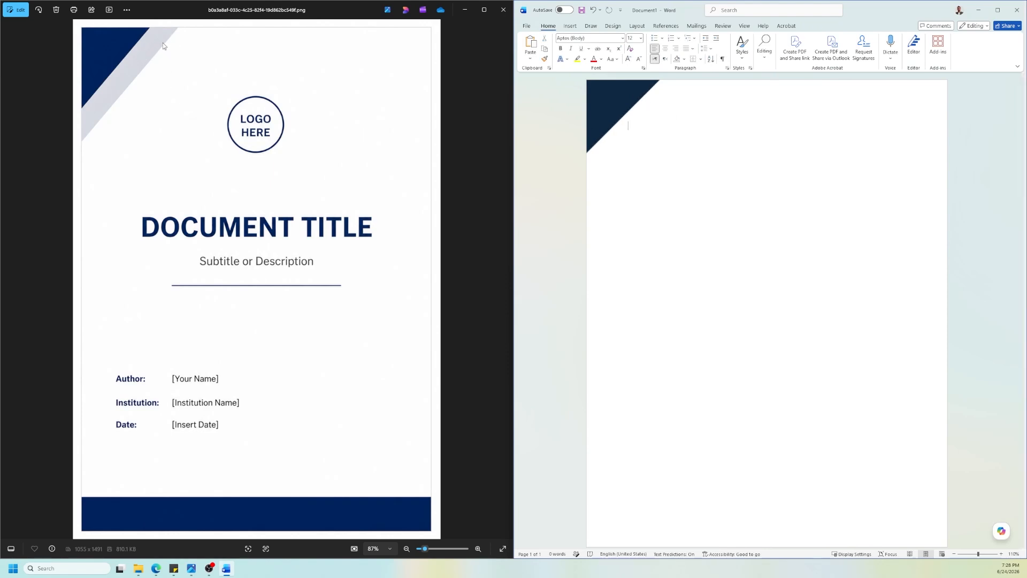
Duplicate the navy corner shape diagonally inward, stretch the copy to about 15.5 cm across the corner, and send it to the back.
left_click(613, 114)
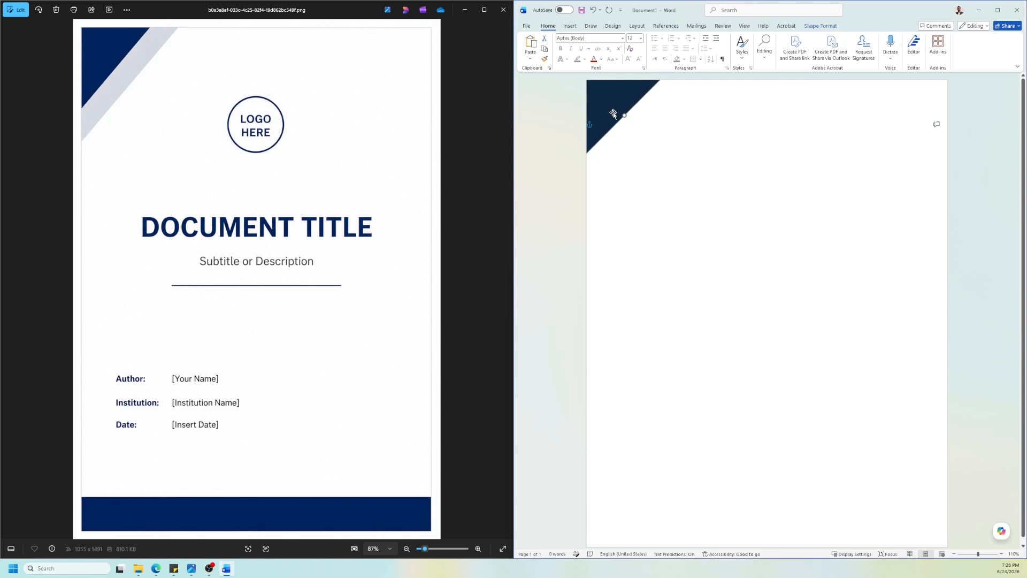
left_click_drag(613, 114, 645, 140)
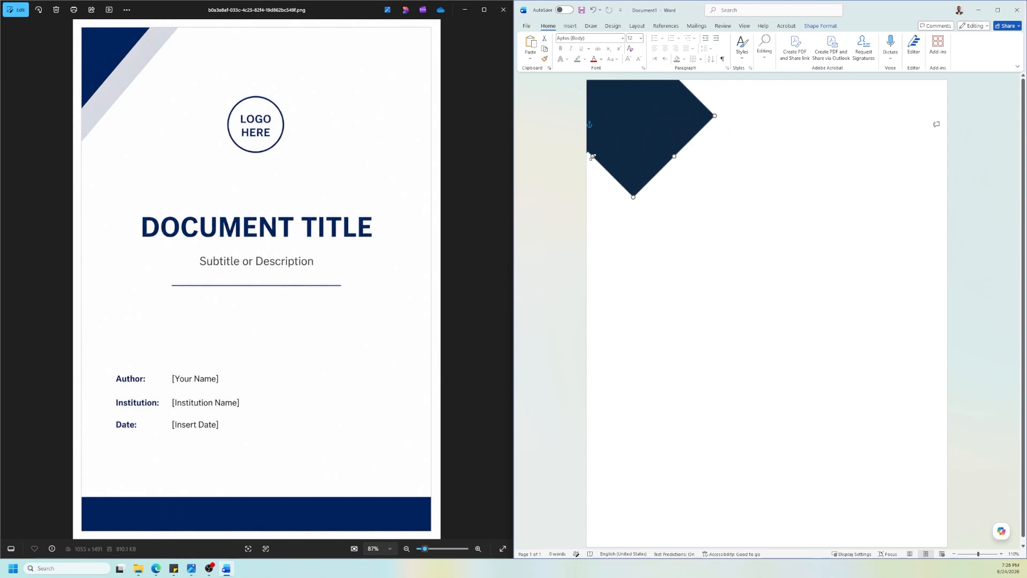
left_click_drag(592, 156, 538, 207)
right_click(656, 154)
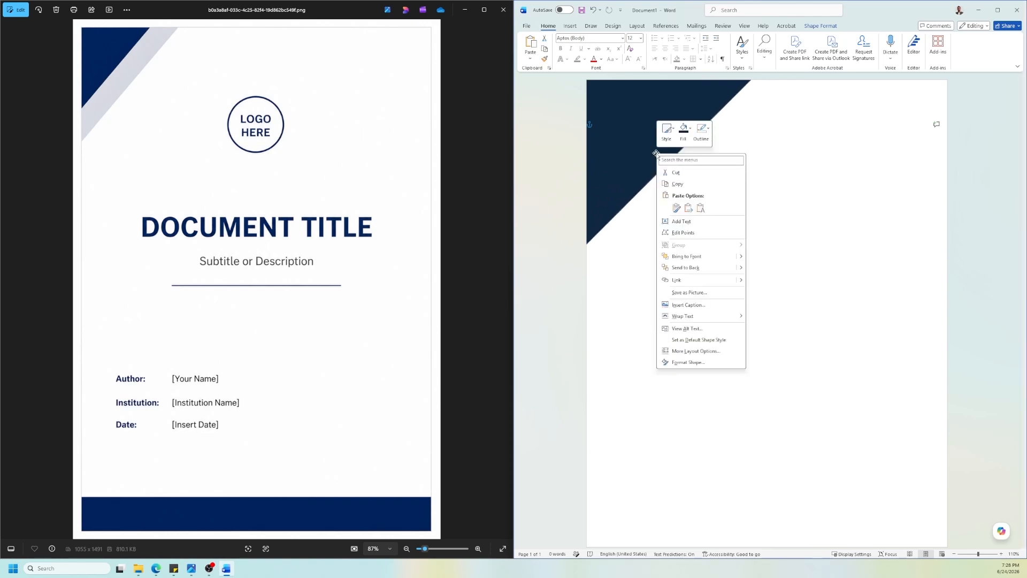
left_click(686, 267)
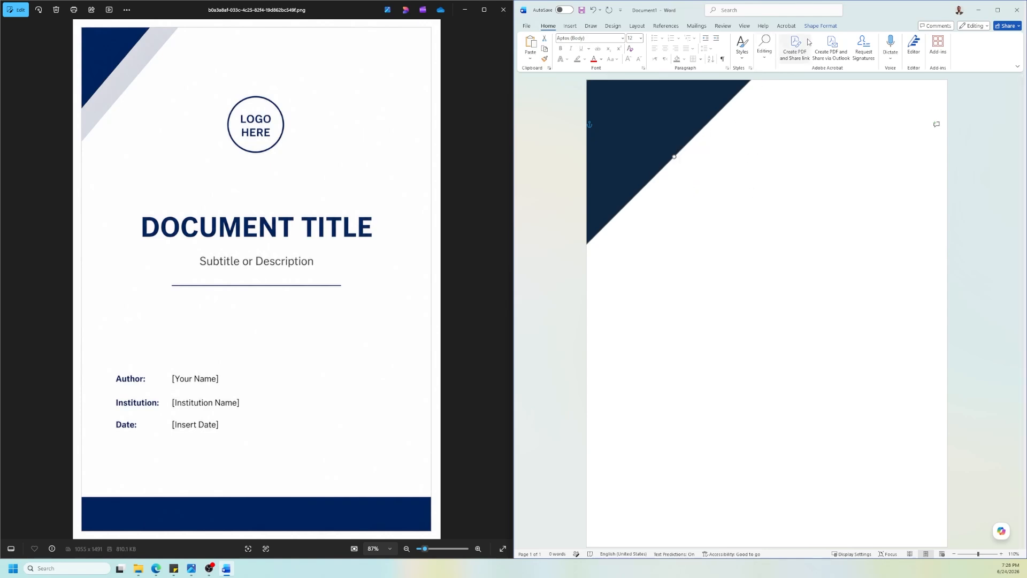
Fill the rear copy with light grey and move it towards the corner as a diagonal band behind the navy triangle.
left_click(819, 26)
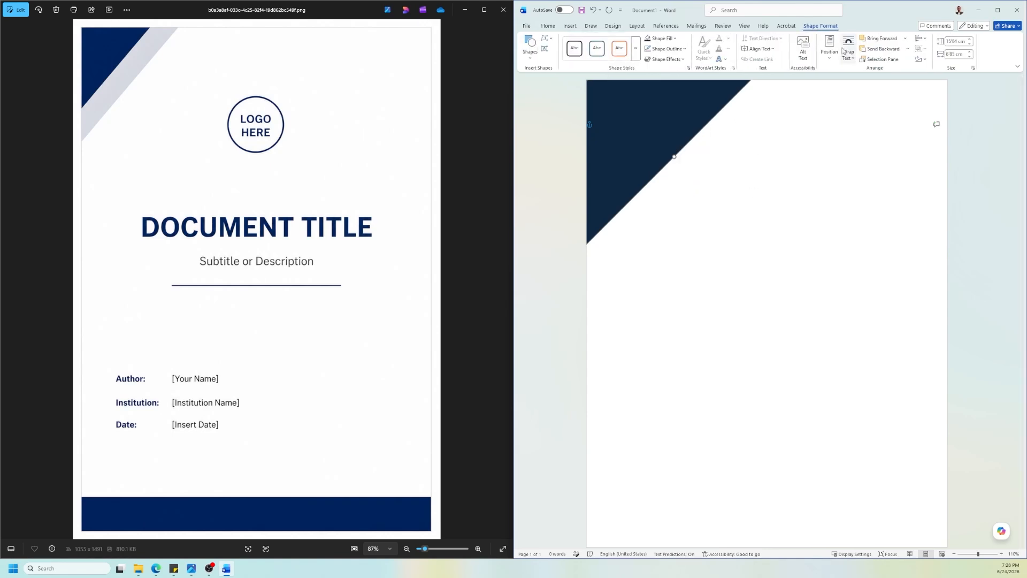
left_click(675, 40)
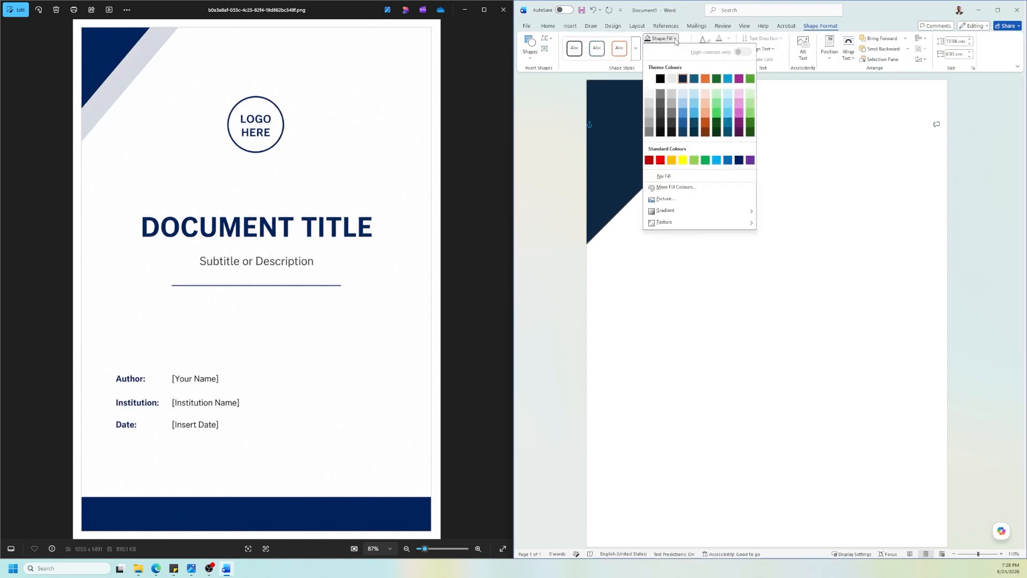
left_click(648, 104)
left_click_drag(647, 161, 617, 129)
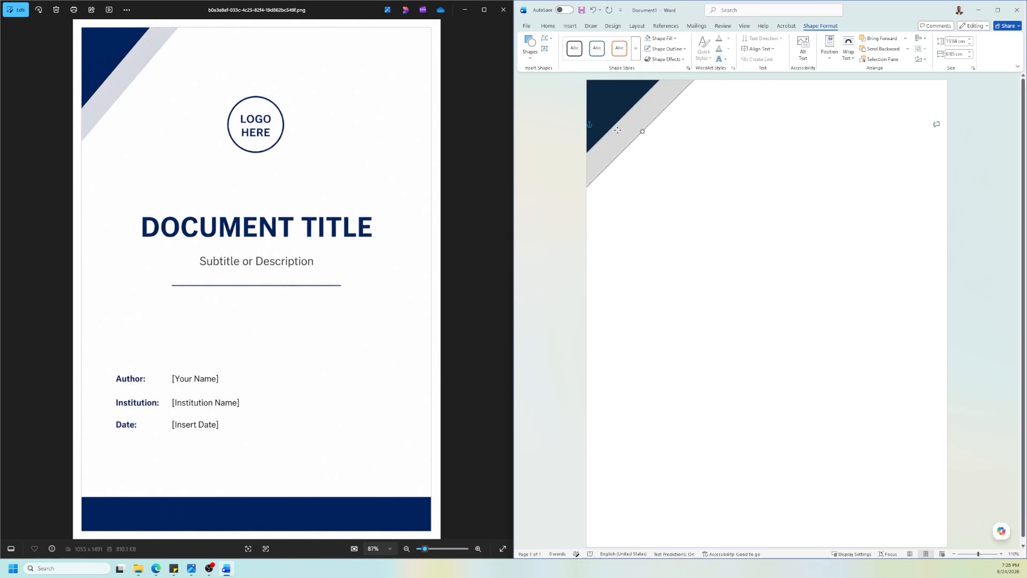
left_click(728, 92)
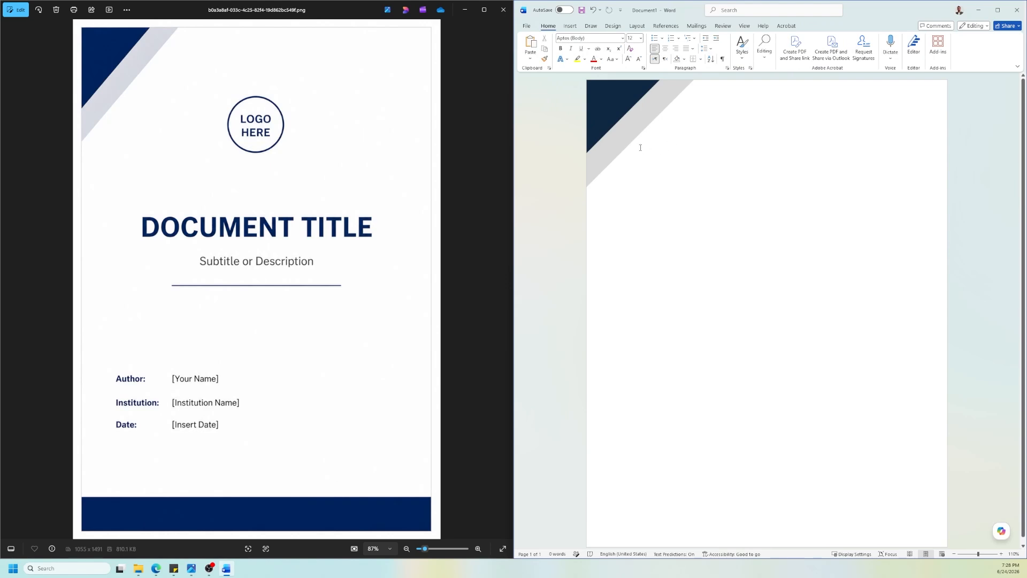
left_click(609, 107)
left_click(719, 137)
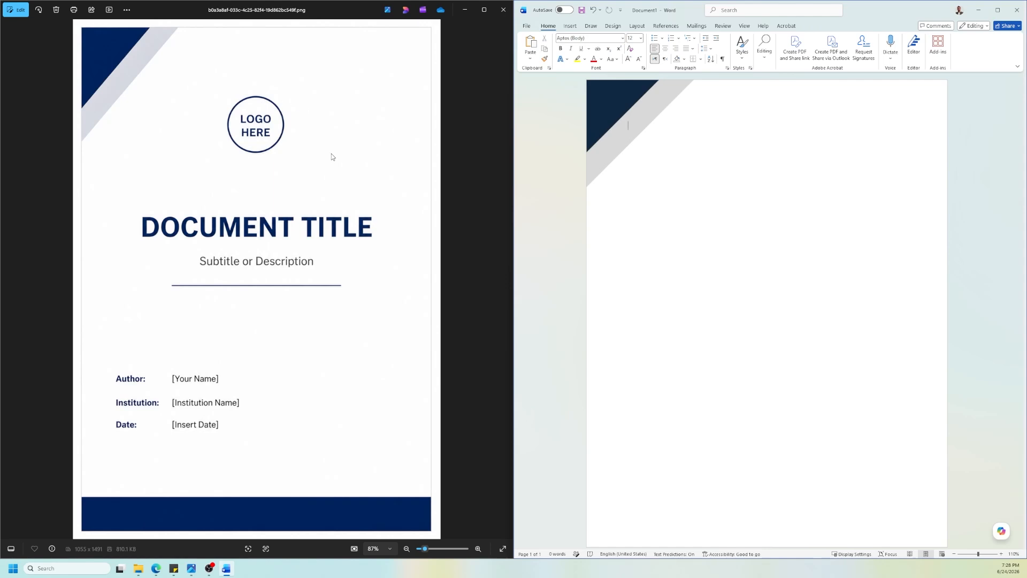
Insert the picture Mant-Logoai.png from the Projects and Ideas folder on this device as the cover page logo.
left_click(570, 26)
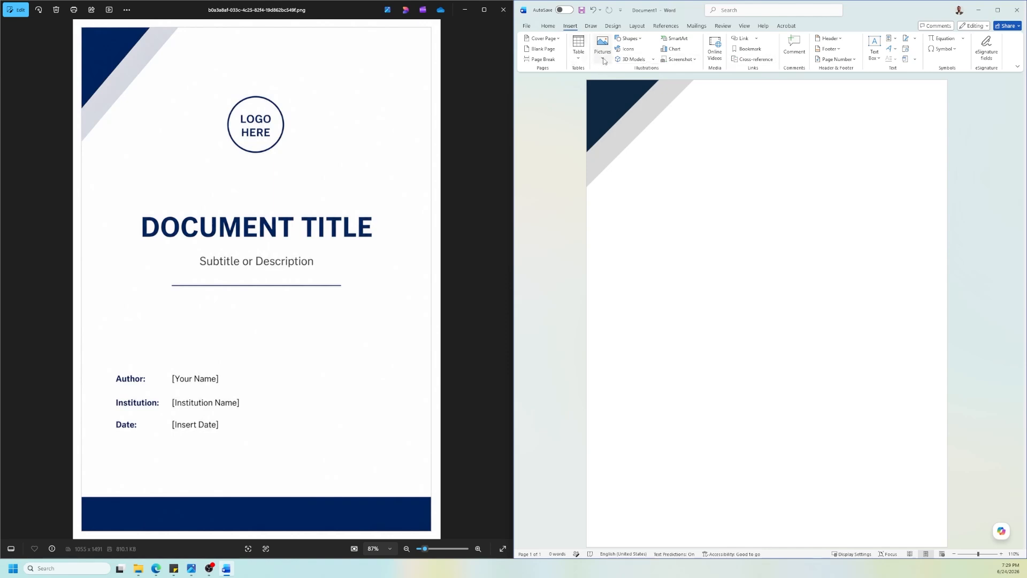
left_click(603, 61)
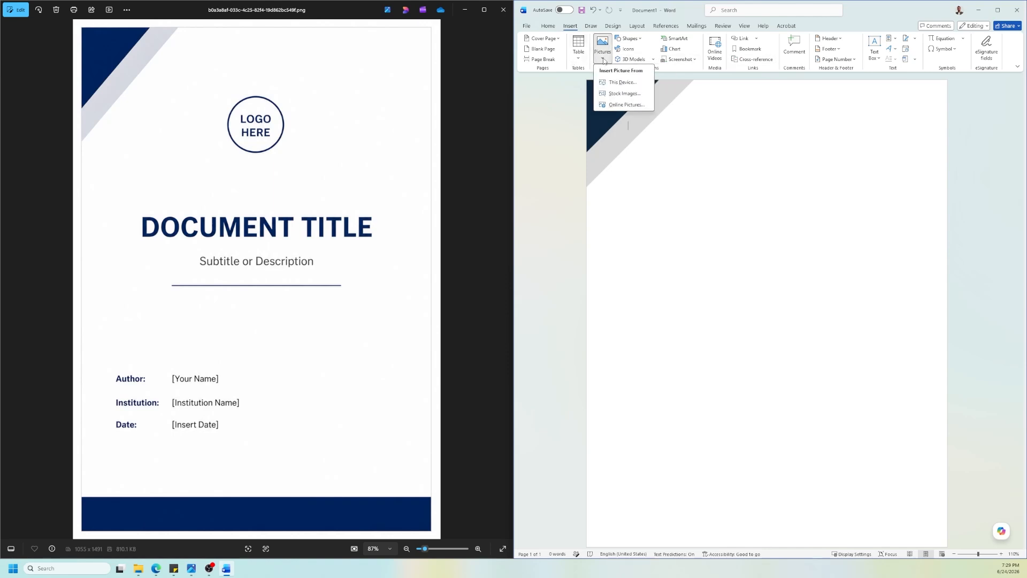
left_click(617, 81)
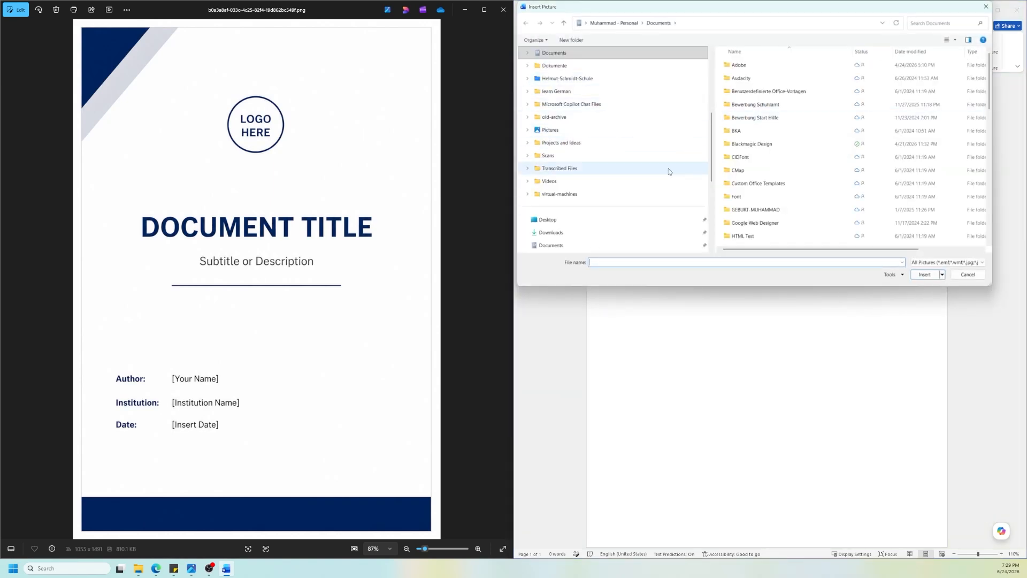
scroll(631, 184, "up", 2)
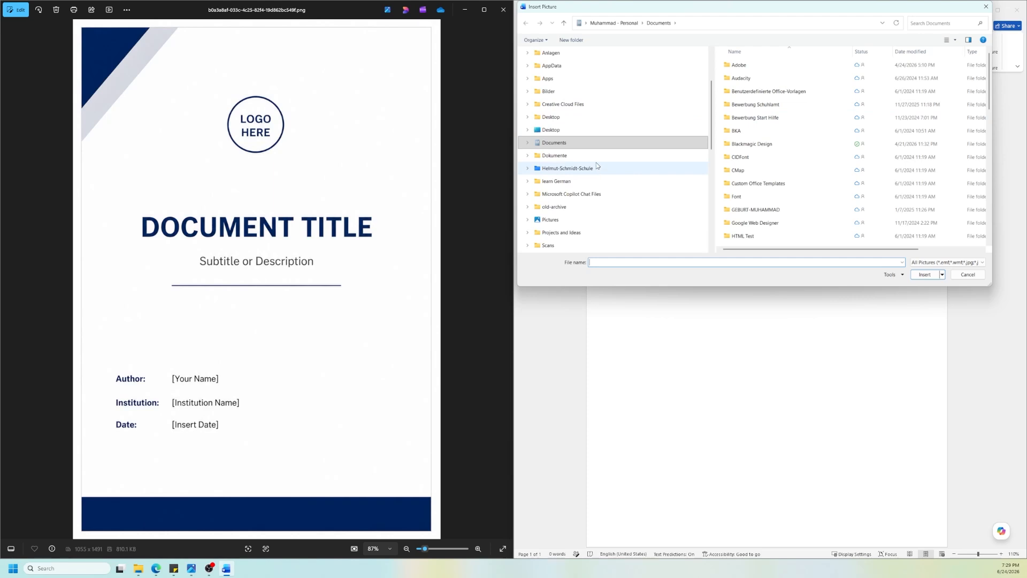
scroll(571, 162, "down", 2)
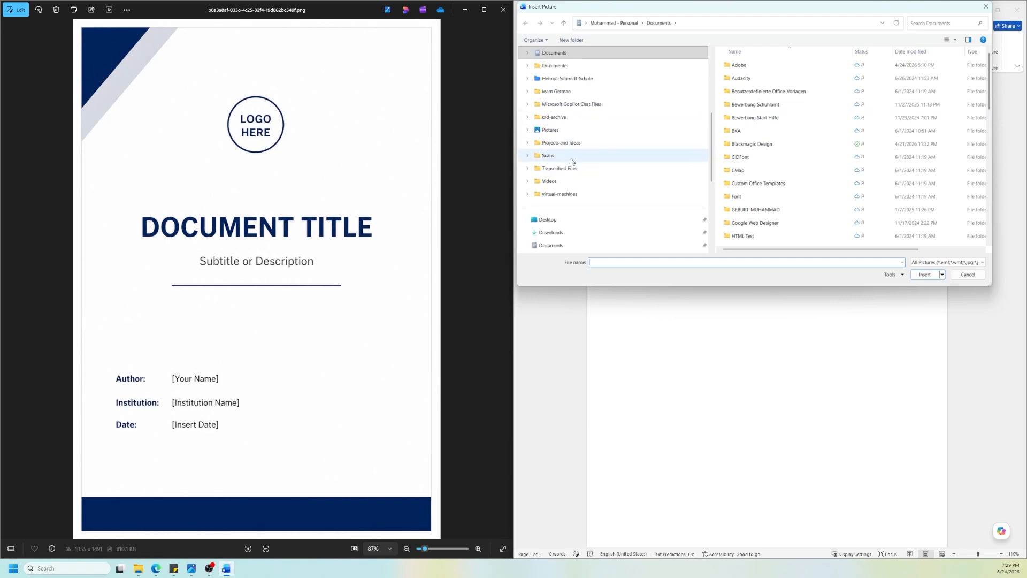
left_click(570, 142)
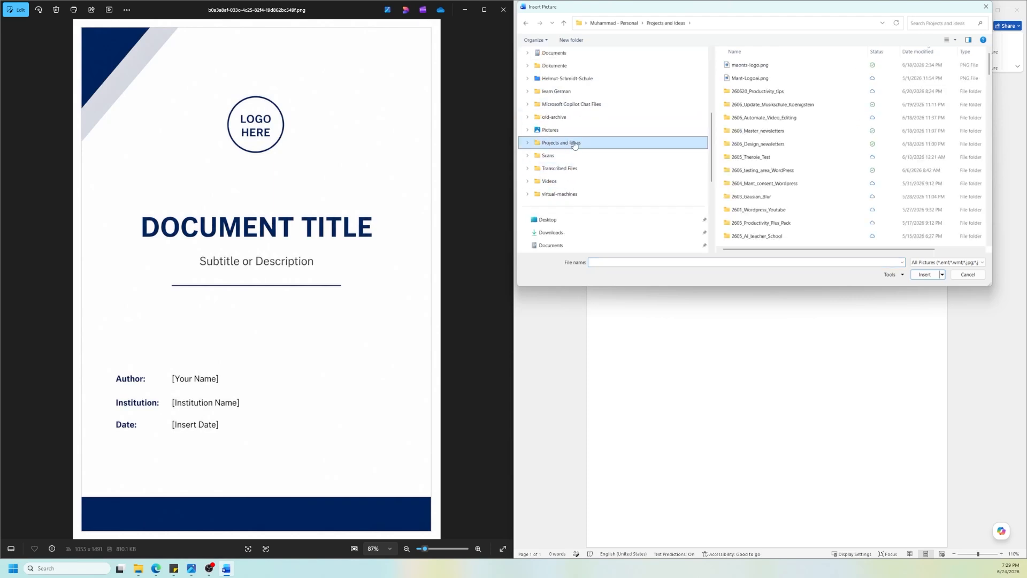
left_click(759, 78)
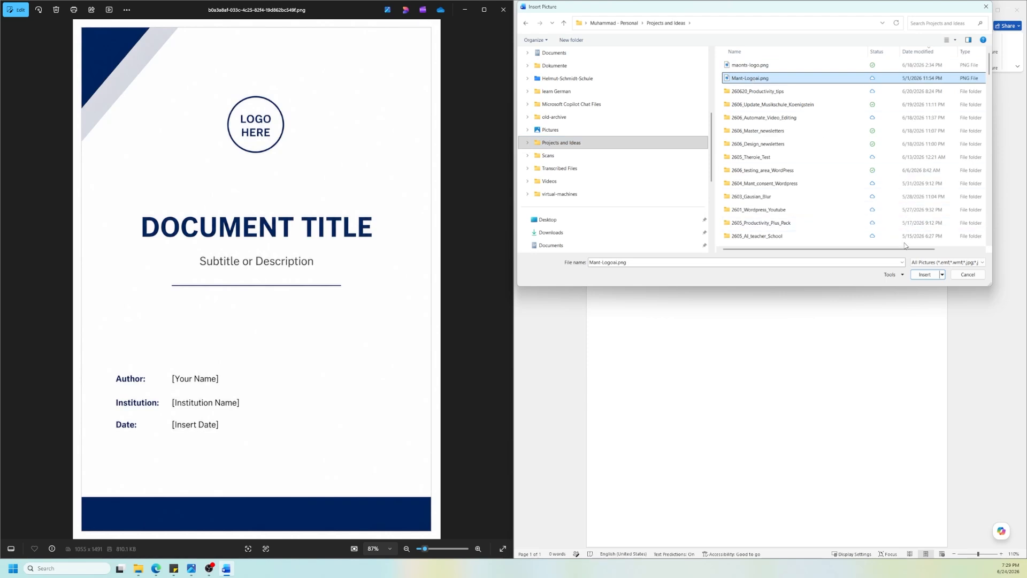
left_click(921, 275)
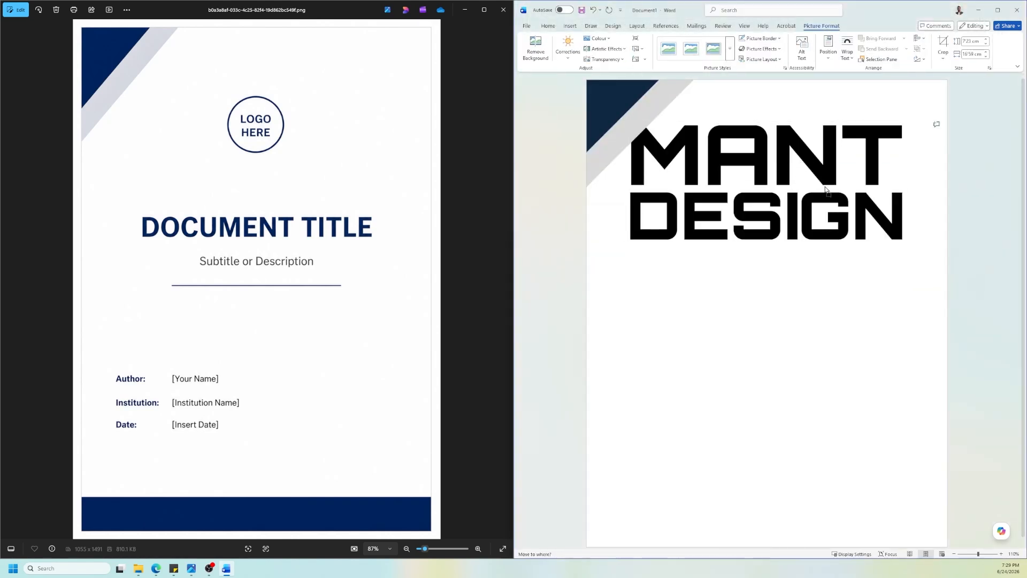
Shrink the logo proportionally to about 9 cm wide and set object alignment relative to the page.
left_click_drag(905, 121, 755, 183)
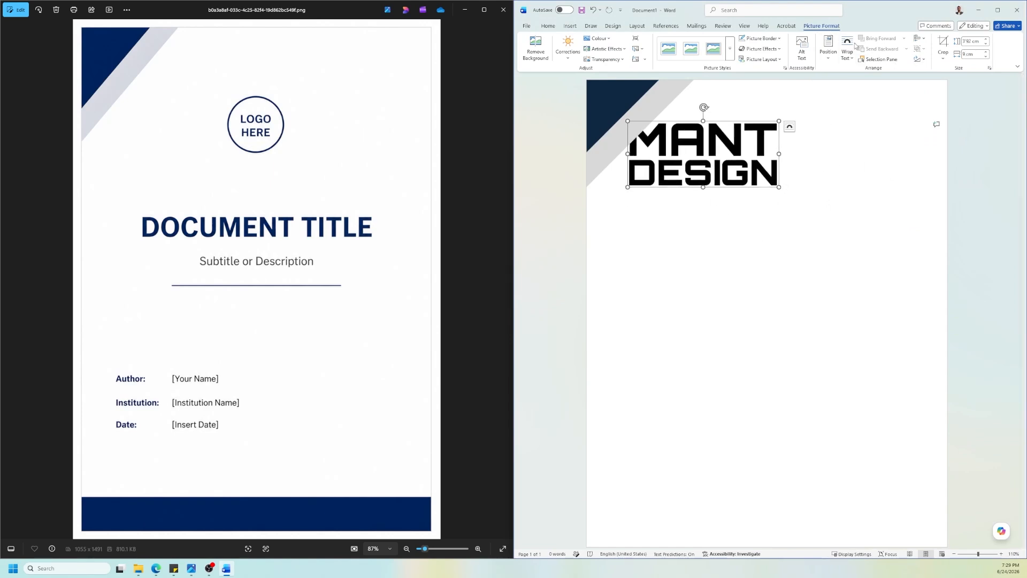
left_click(921, 40)
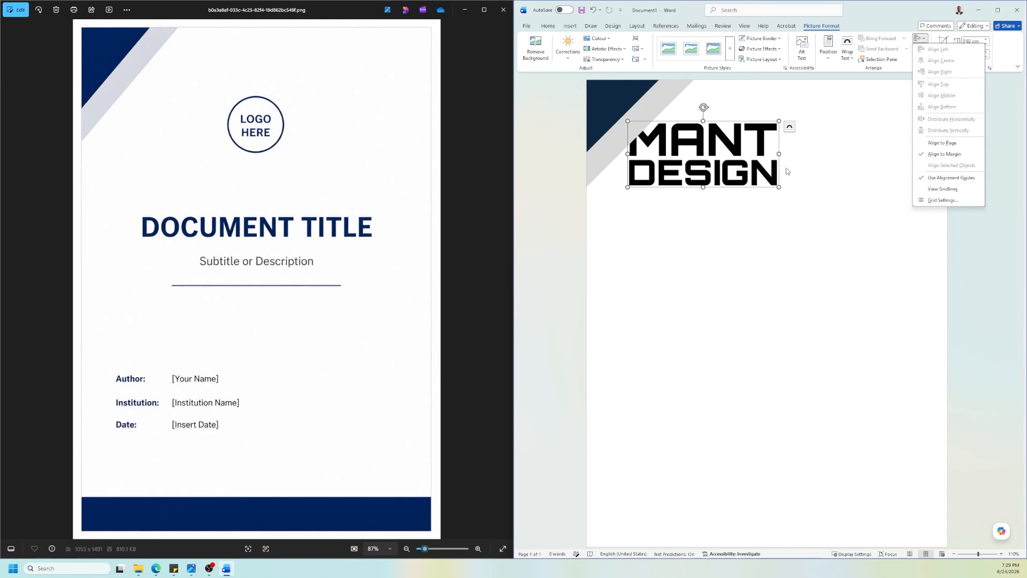
left_click(942, 143)
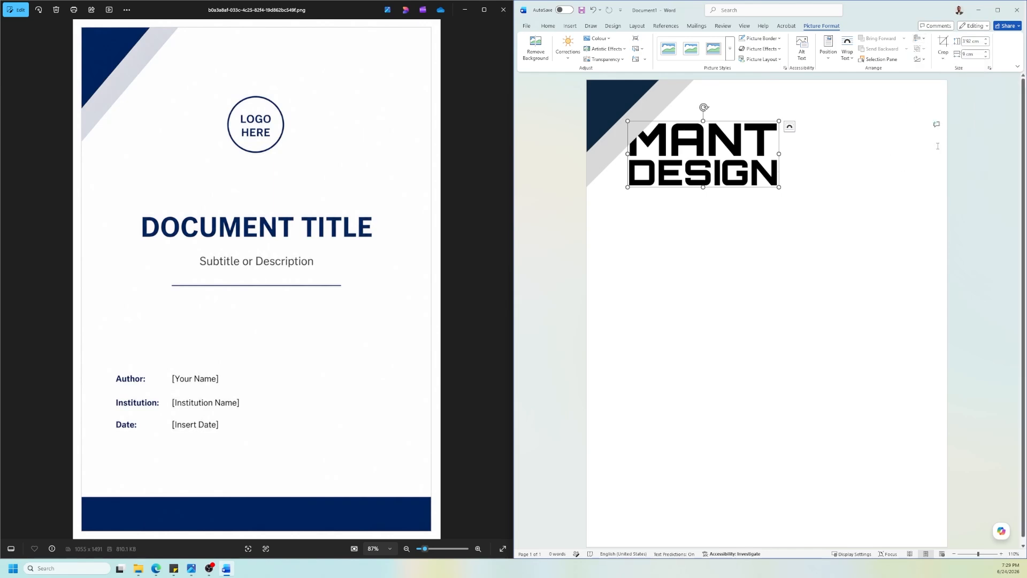
Set the logo picture's text wrapping to Square so that it can be positioned freely.
left_click(923, 41)
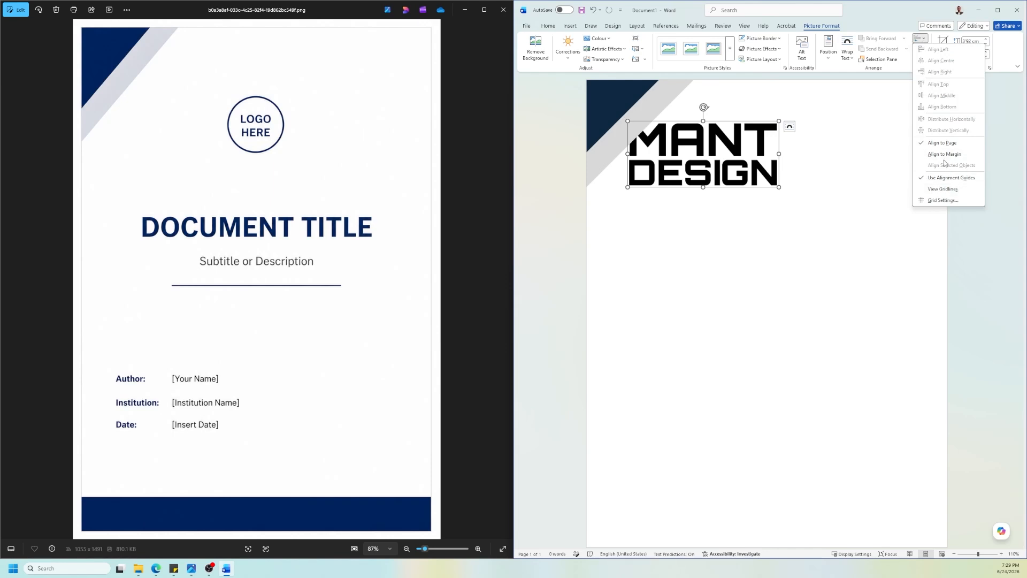
left_click(807, 156)
left_click(723, 158)
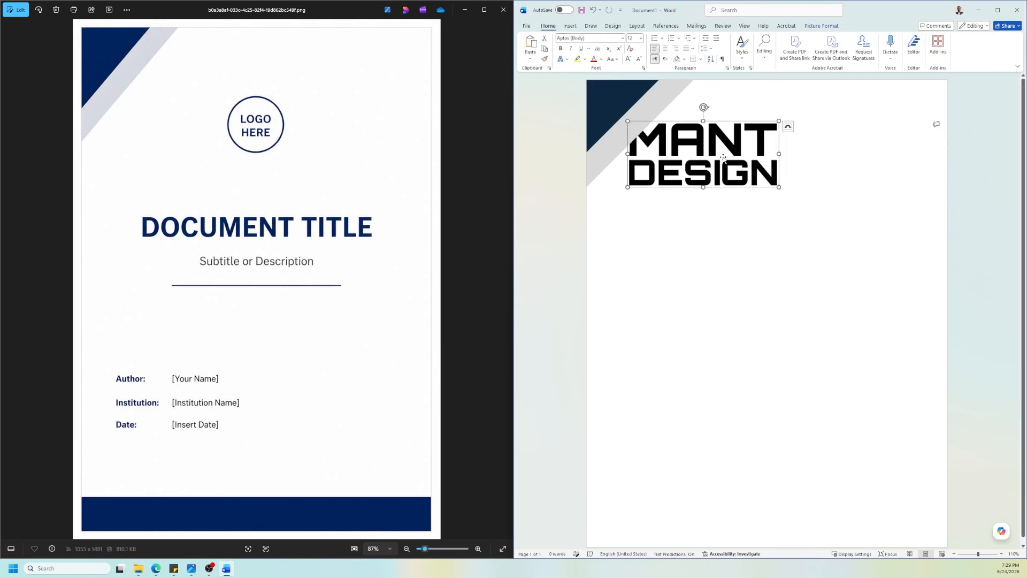
left_click(789, 128)
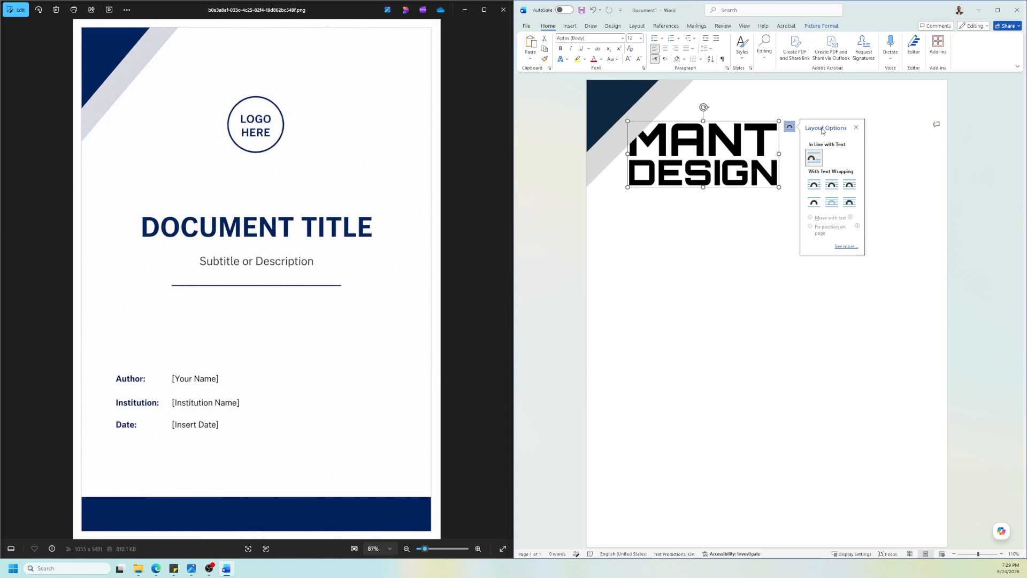
left_click(822, 187)
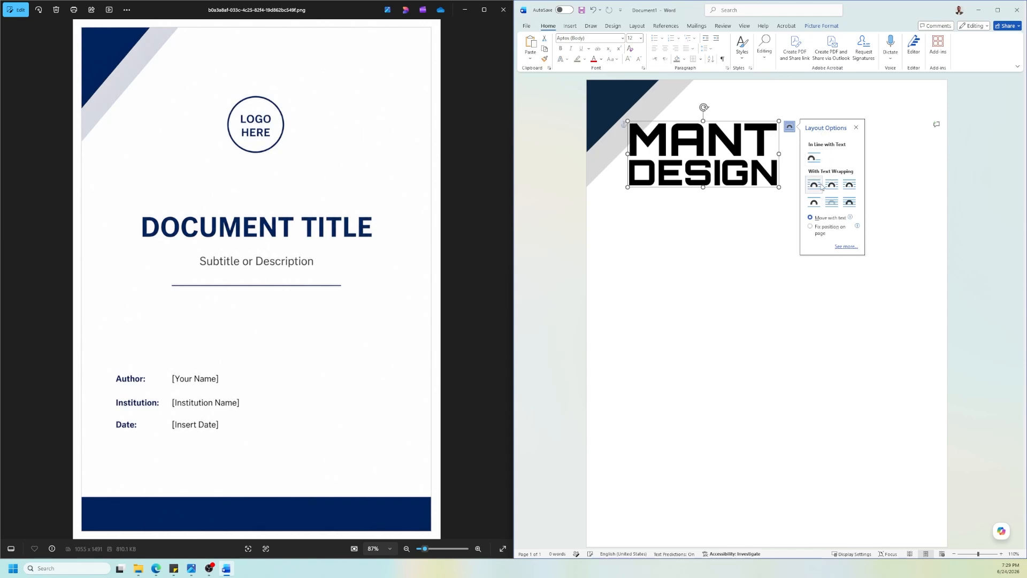
Centre the logo horizontally on the page and move it slightly further down, with Square wrapping.
left_click(824, 28)
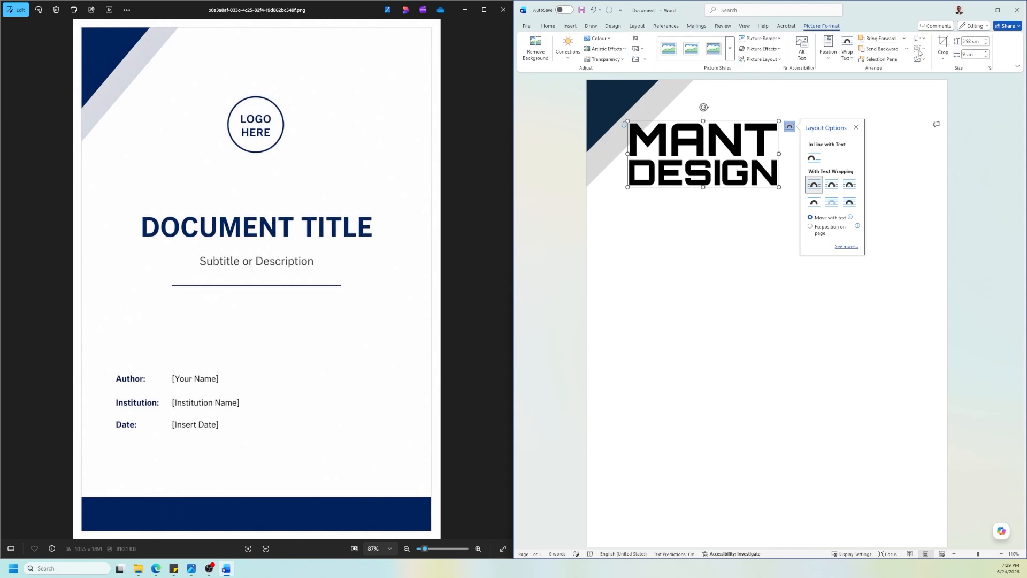
left_click(919, 39)
left_click(924, 63)
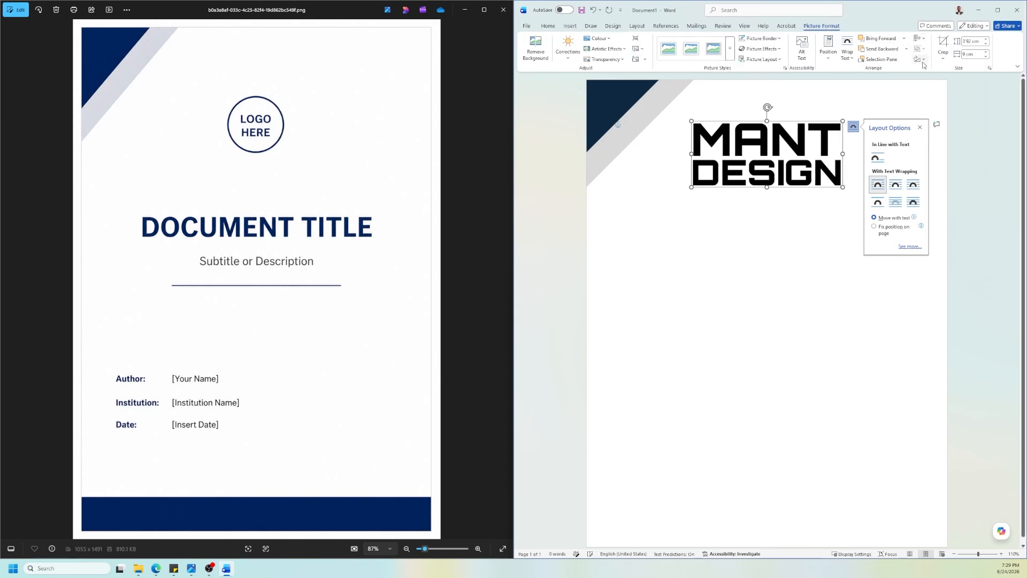
left_click_drag(800, 158, 800, 195)
left_click(852, 168)
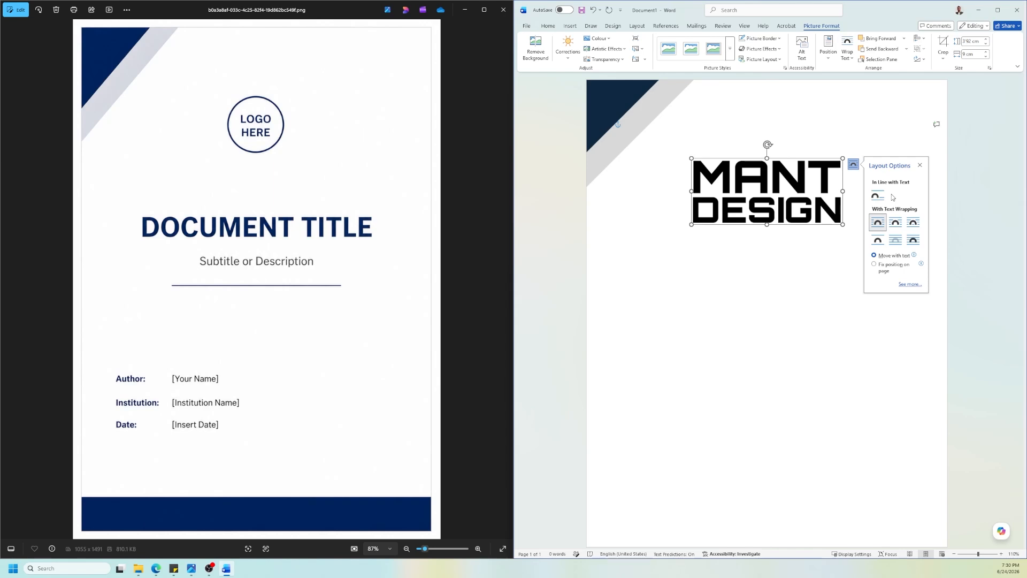
left_click(884, 228)
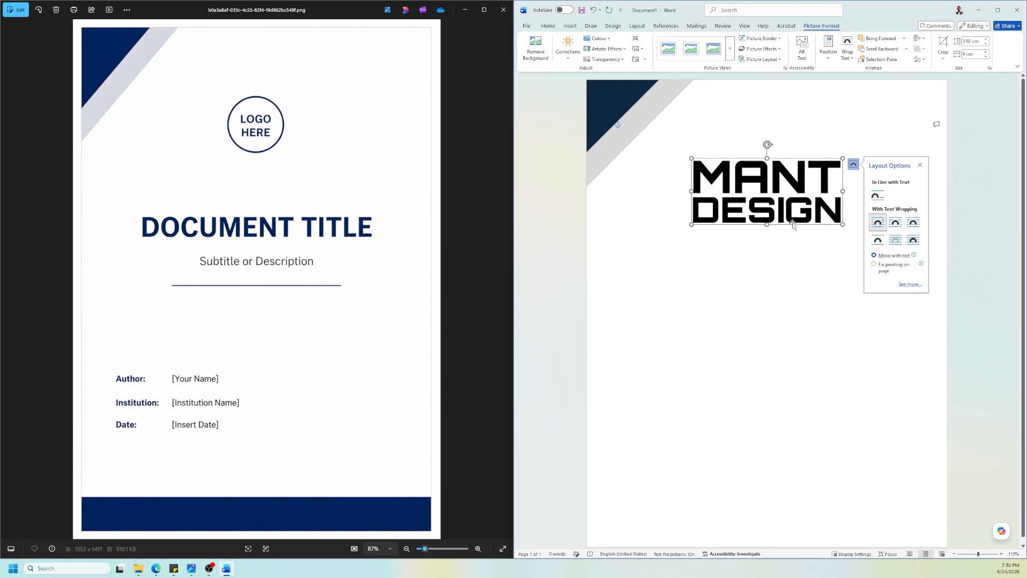
left_click(788, 249)
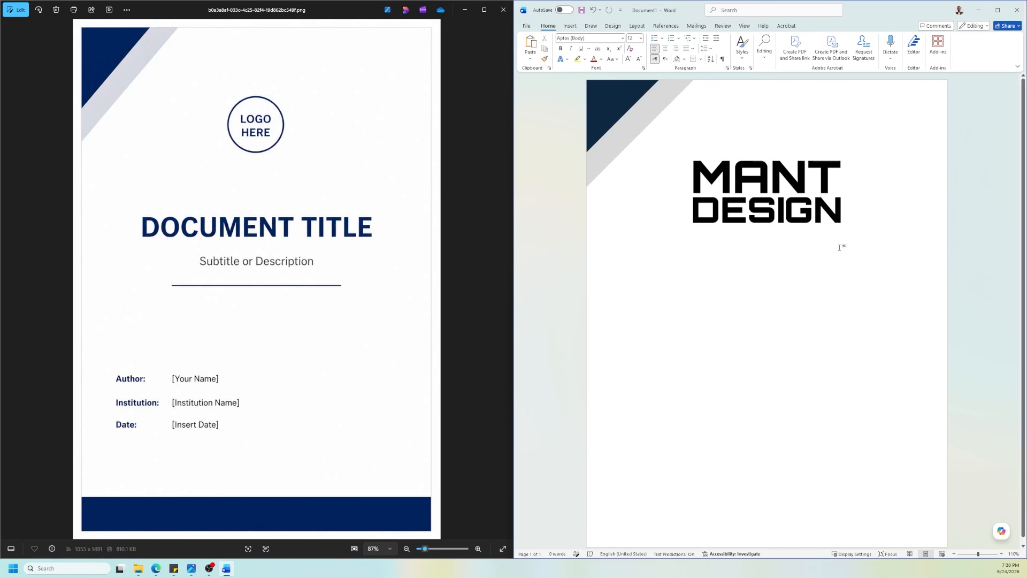
type("text")
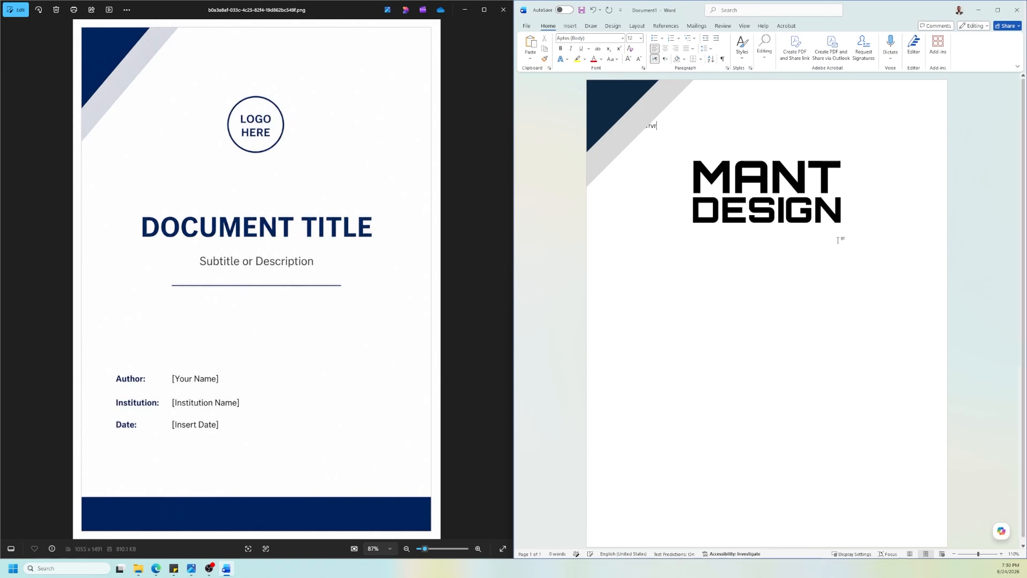
key("BackSpace")
key("BackSpace")
key("BackSpace")
key("BackSpace")
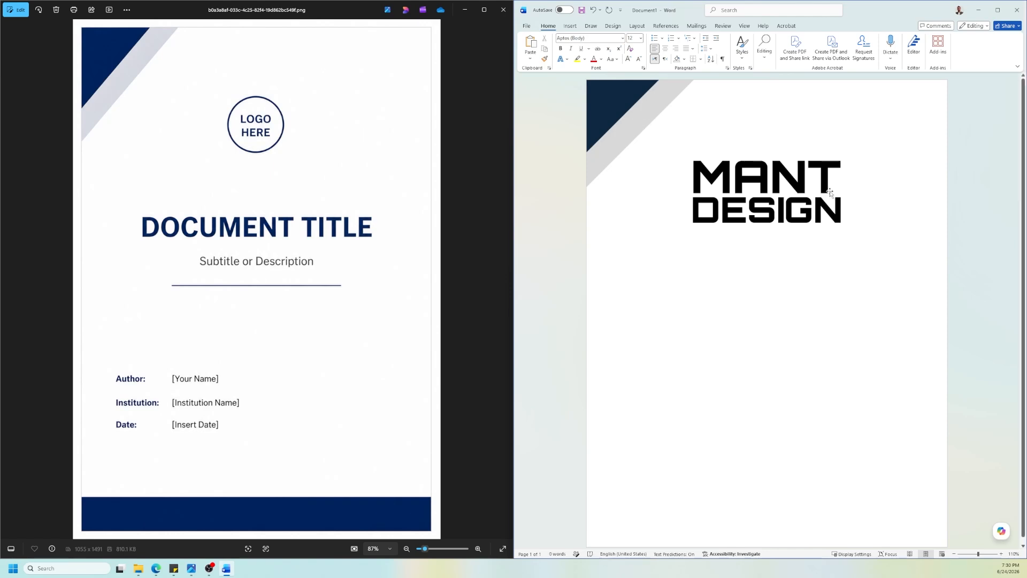
Draw a text box about 11.4 cm wide and 3.8 cm high below the logo, containing "Document Title".
left_click(576, 28)
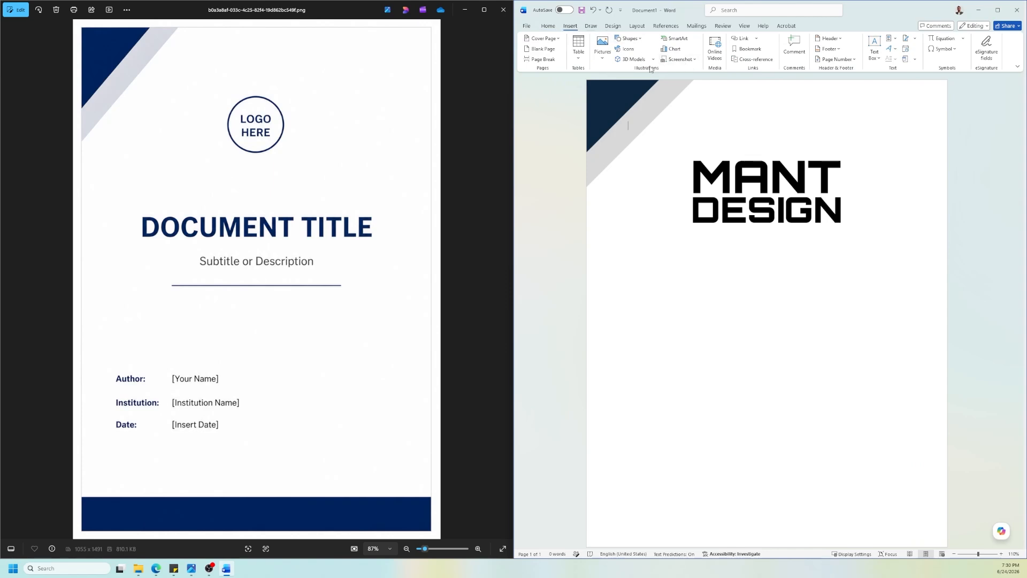
left_click(629, 39)
left_click(619, 61)
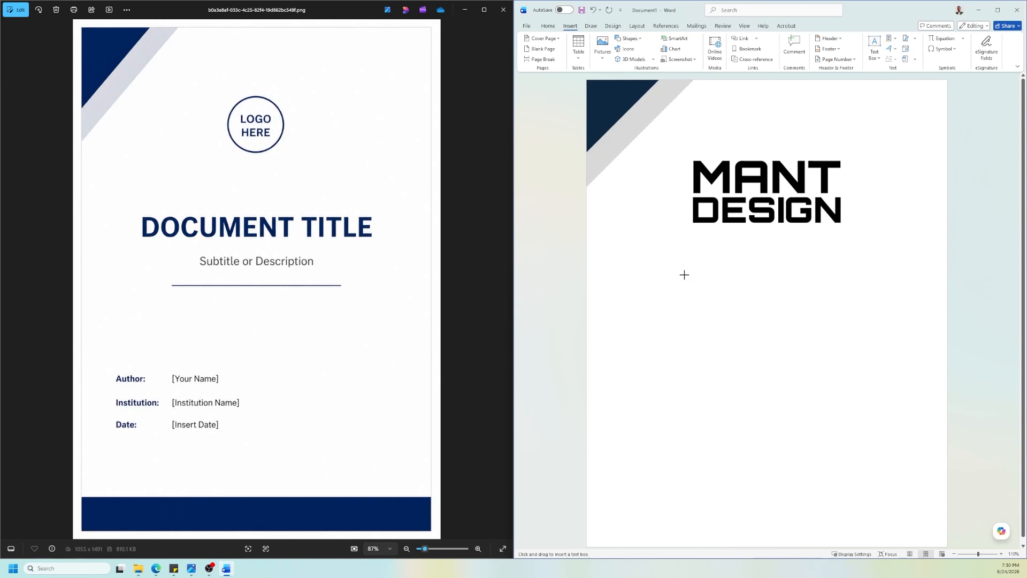
left_click_drag(682, 270, 871, 333)
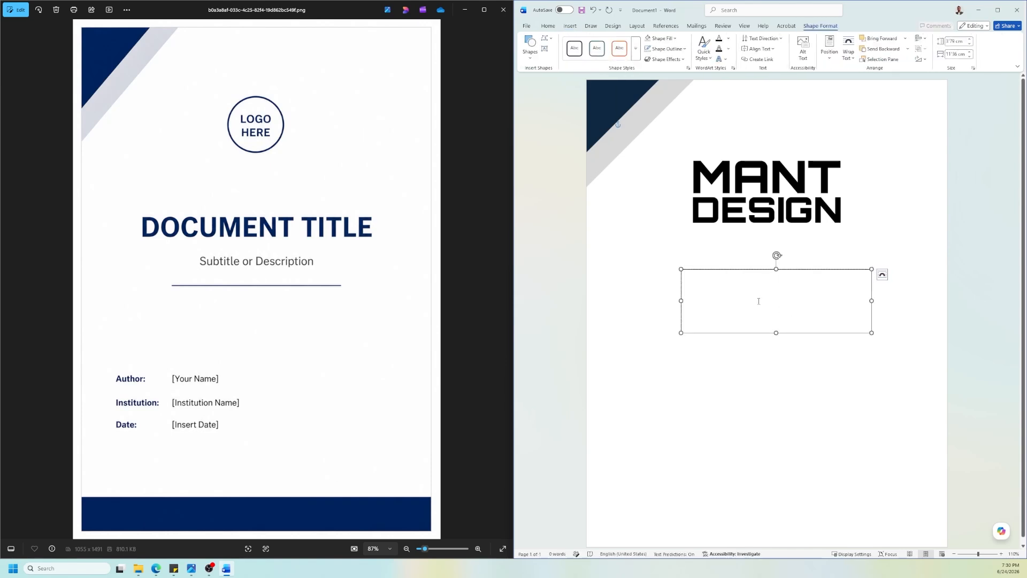
type("Doc")
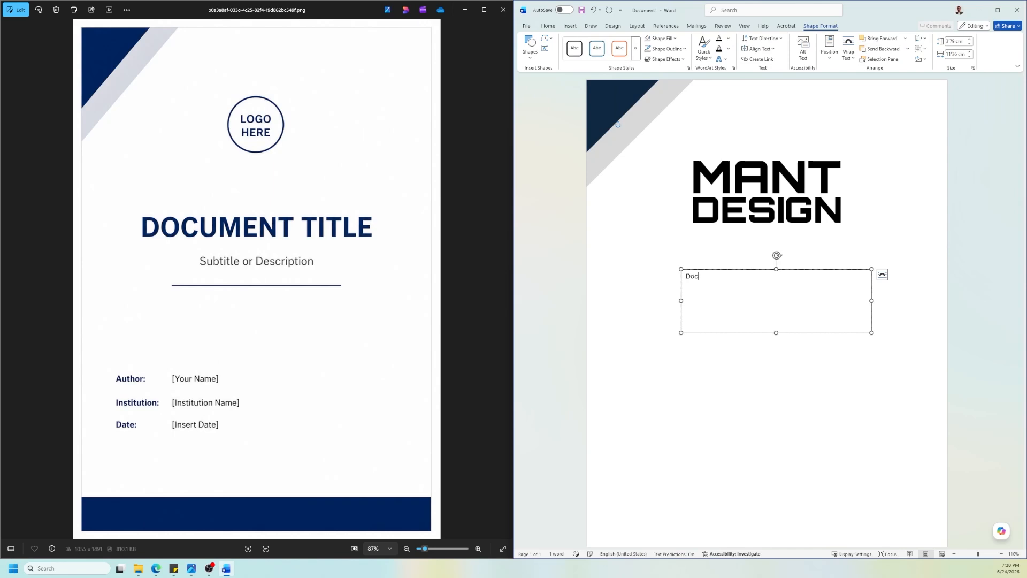
type("ument Title")
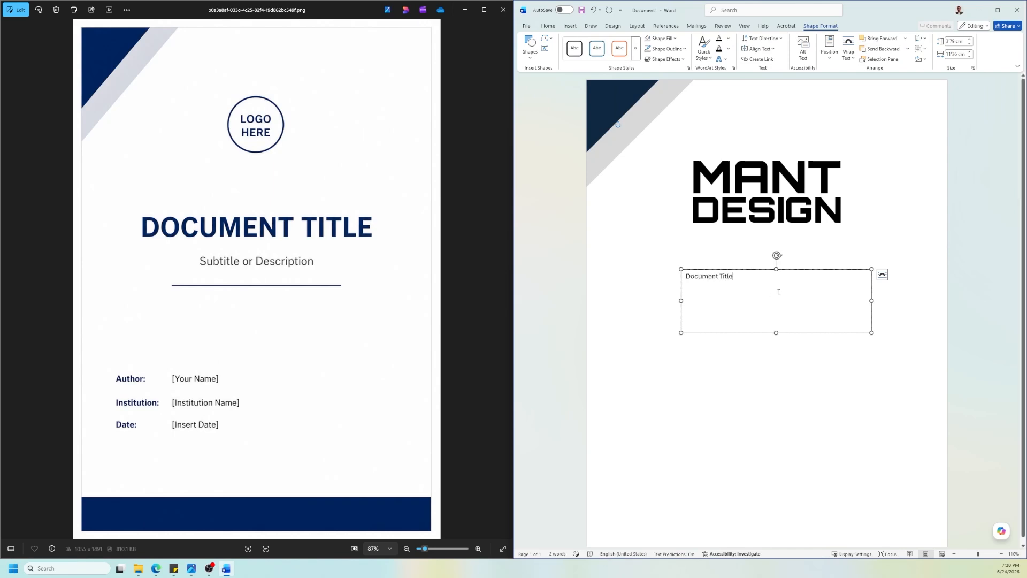
Format the "Document Title" text in the text box as Arial Black with font size 72.
triple_click(758, 283)
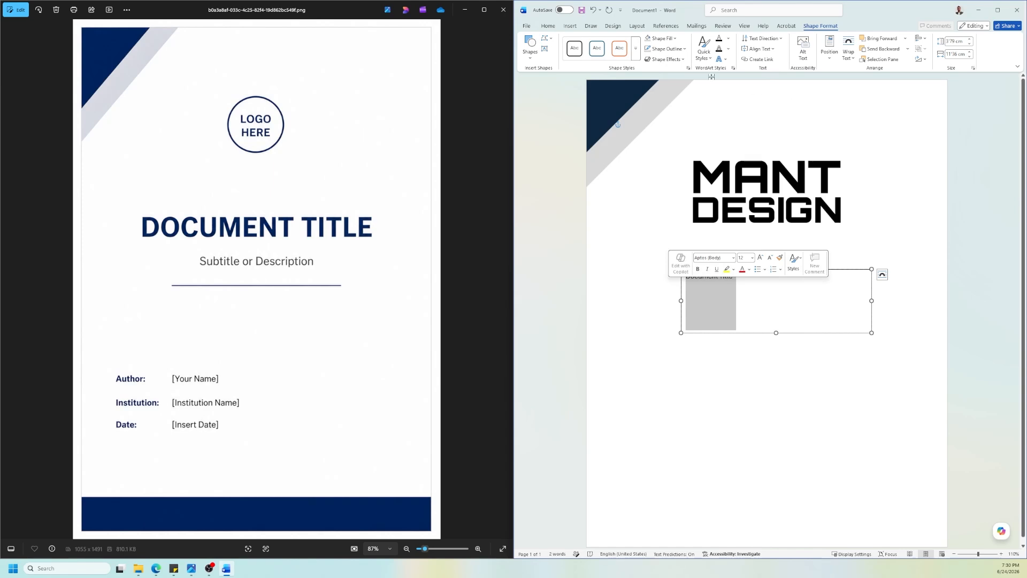
left_click(548, 26)
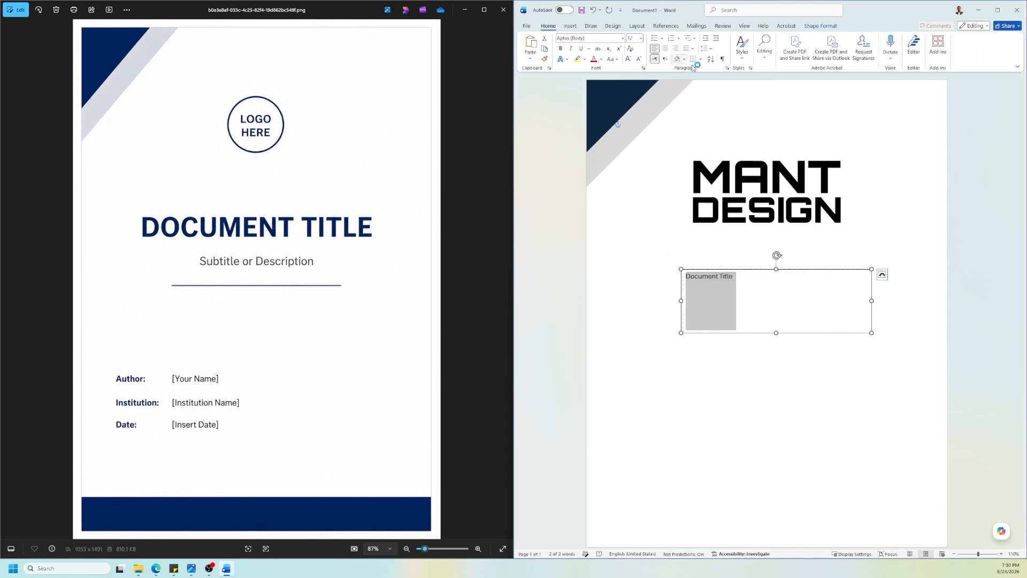
left_click(621, 38)
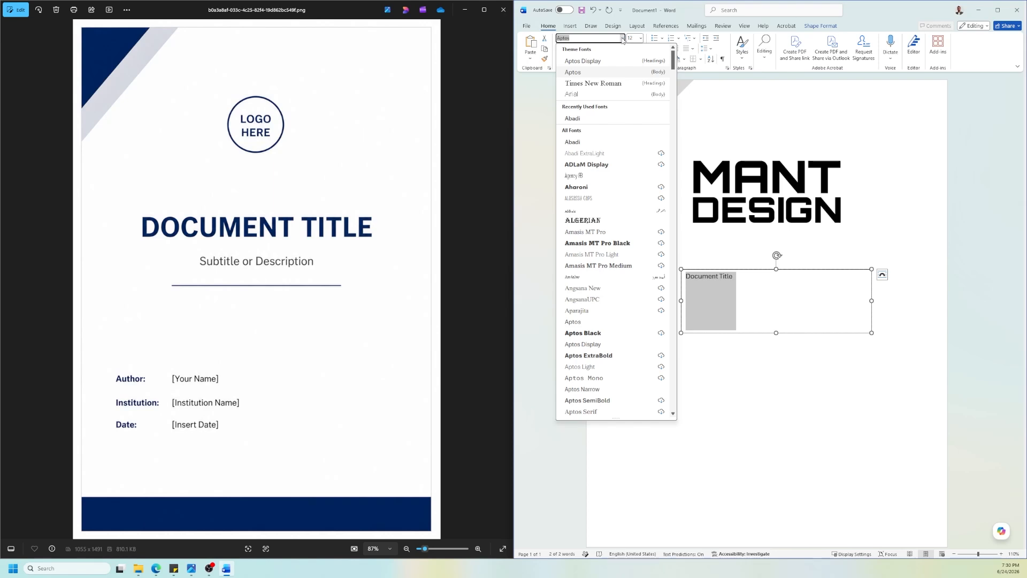
type("Ar")
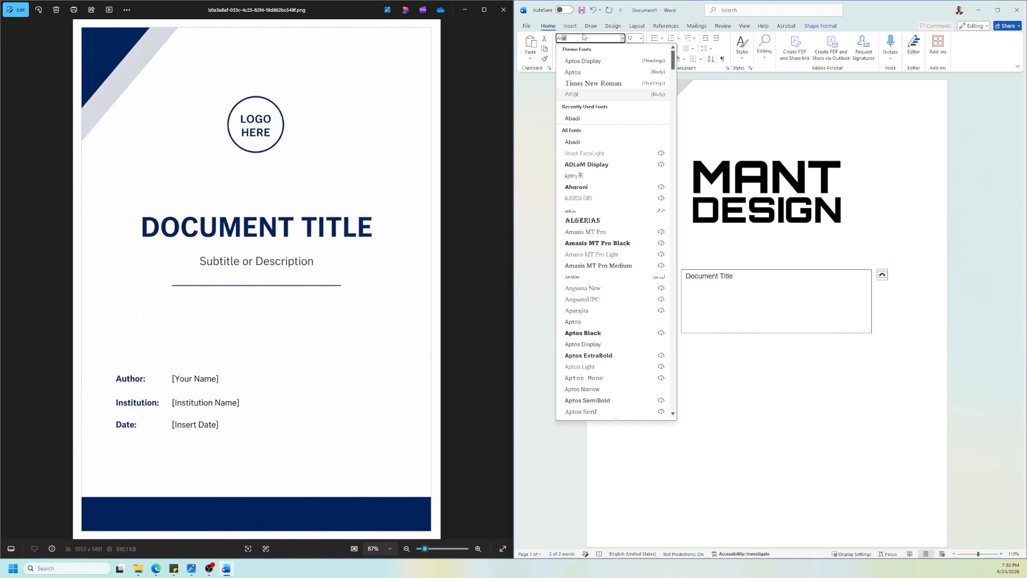
type("ial")
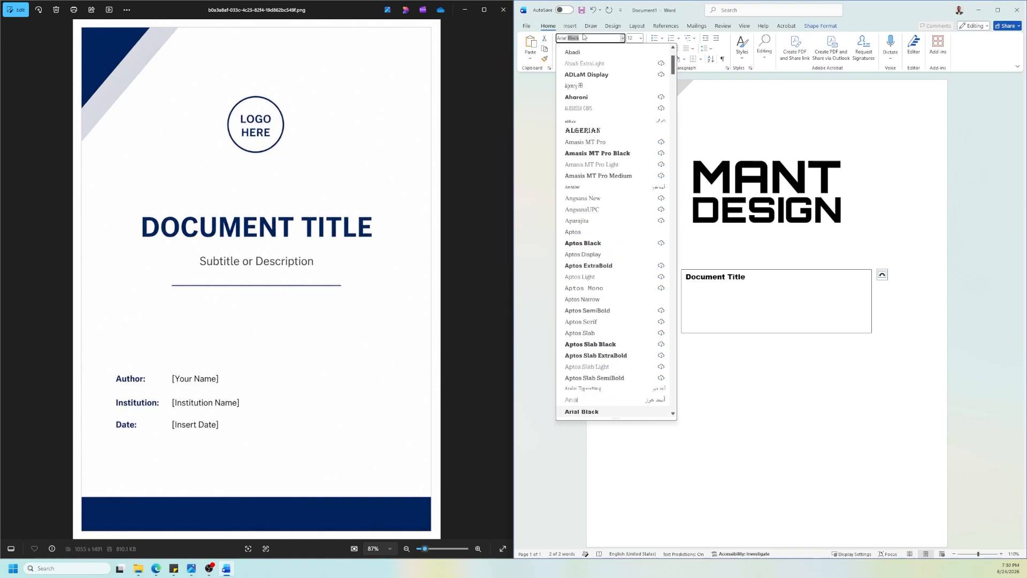
key("Return")
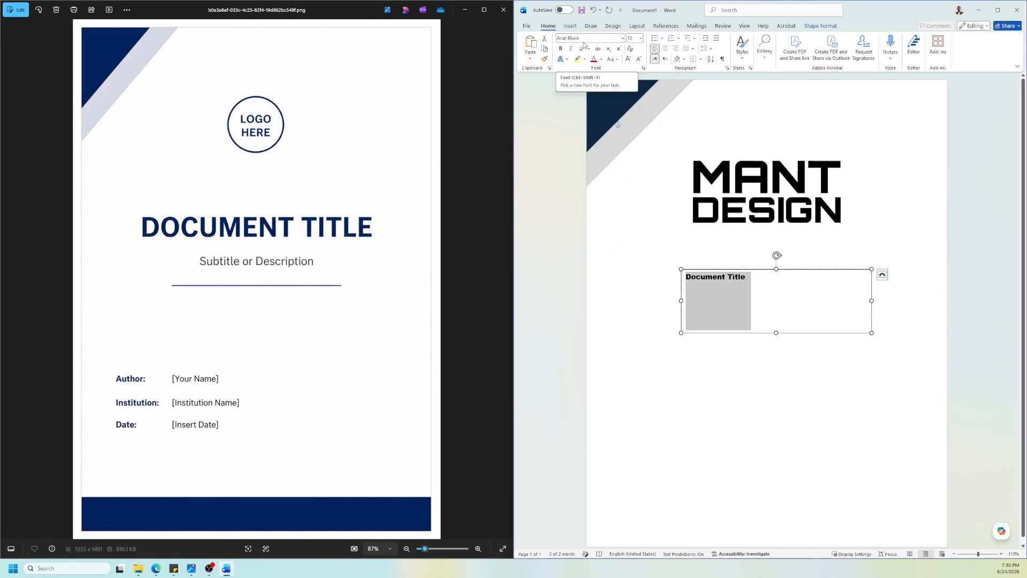
left_click(641, 38)
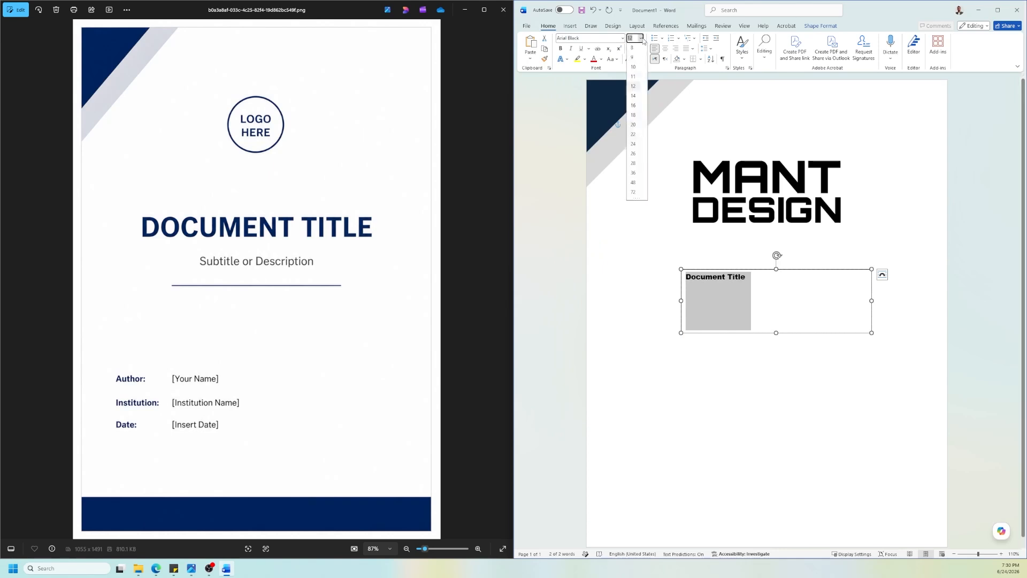
left_click(632, 193)
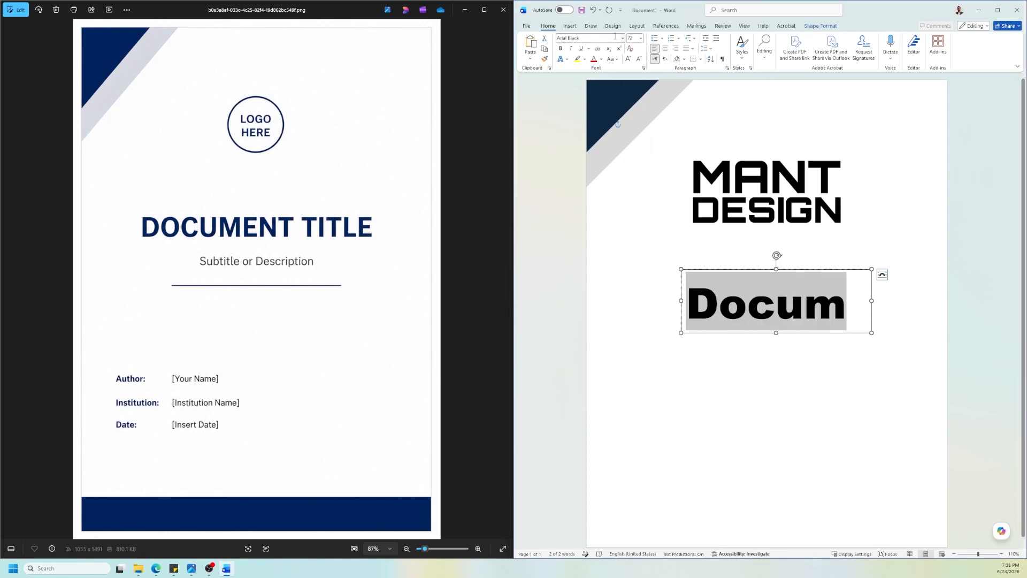
Reduce the "Document Title" text to font size 24 and widen its text box to about 13.4 cm.
left_click(641, 38)
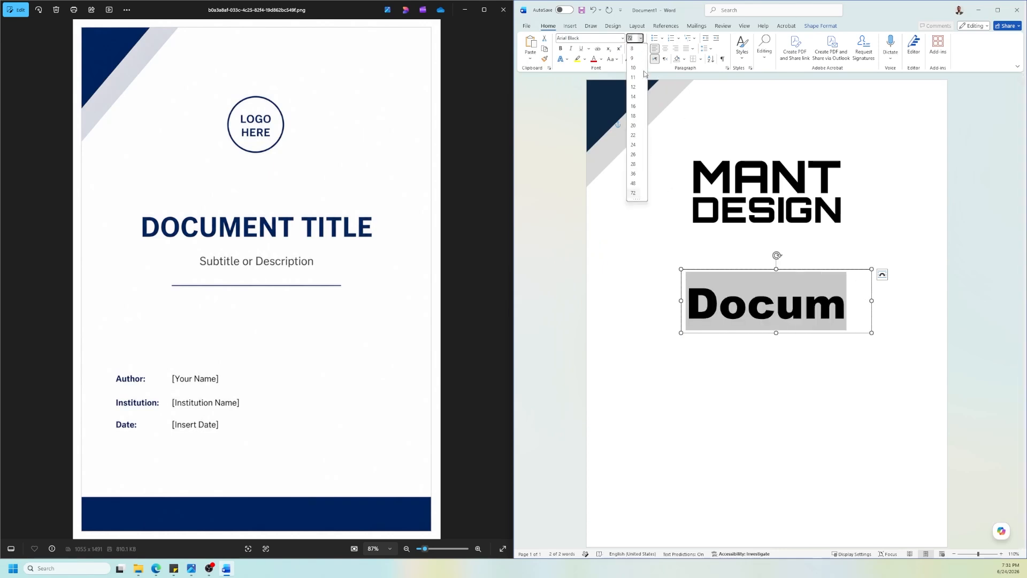
left_click(633, 145)
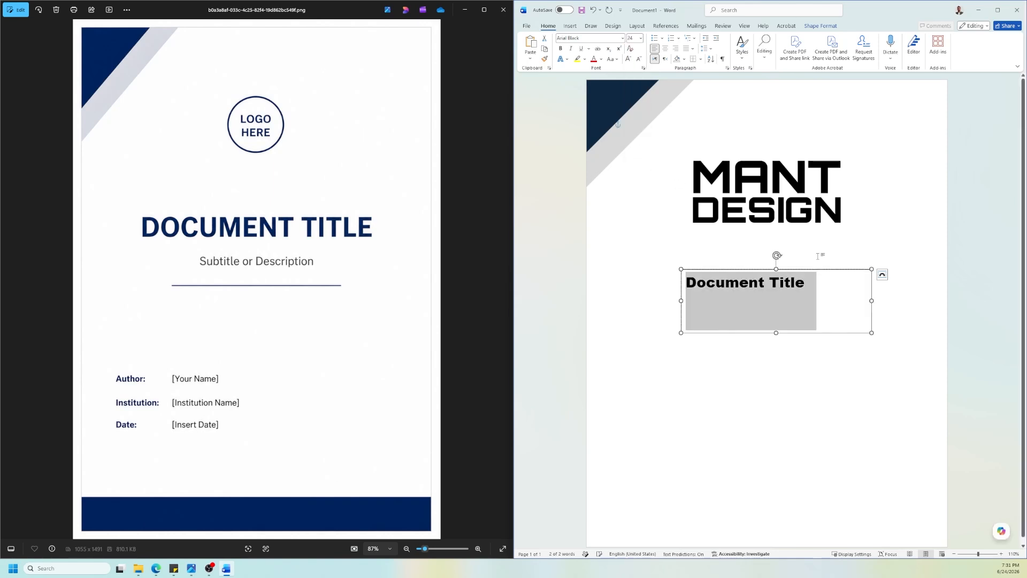
left_click_drag(871, 300, 906, 298)
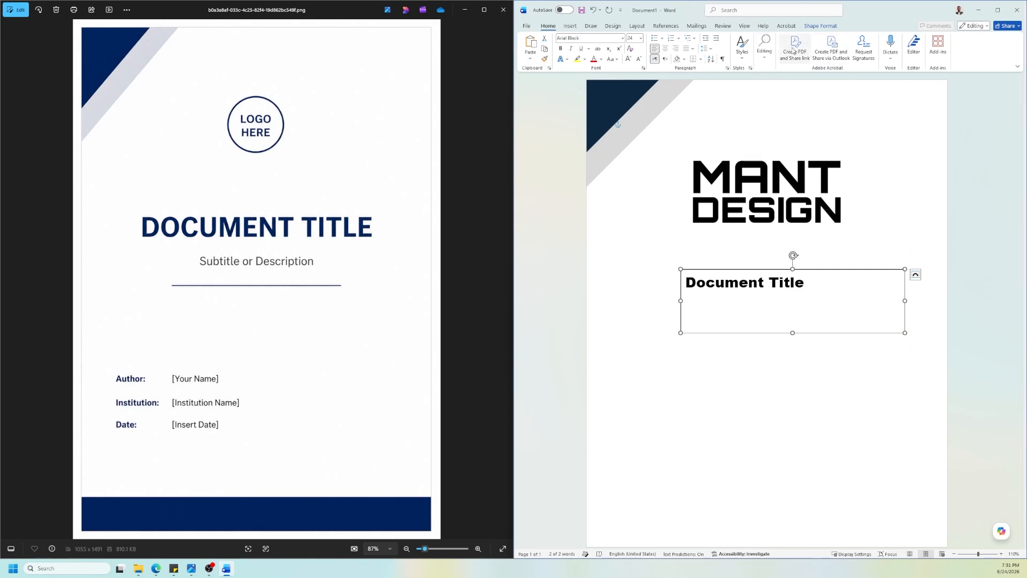
Centre the title text box horizontally on the page and centre-align the "Document Title" text inside it.
left_click(821, 25)
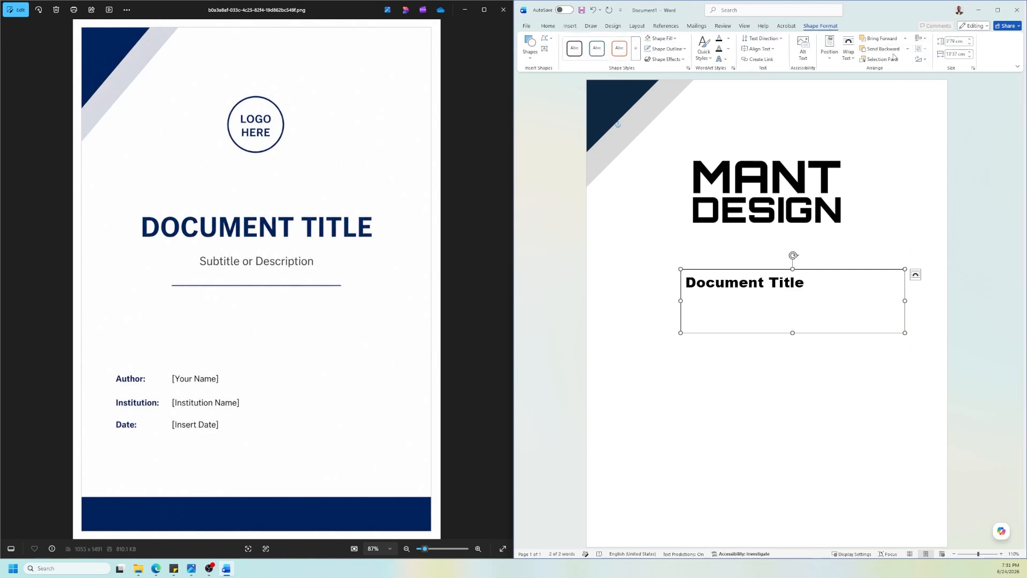
left_click(921, 38)
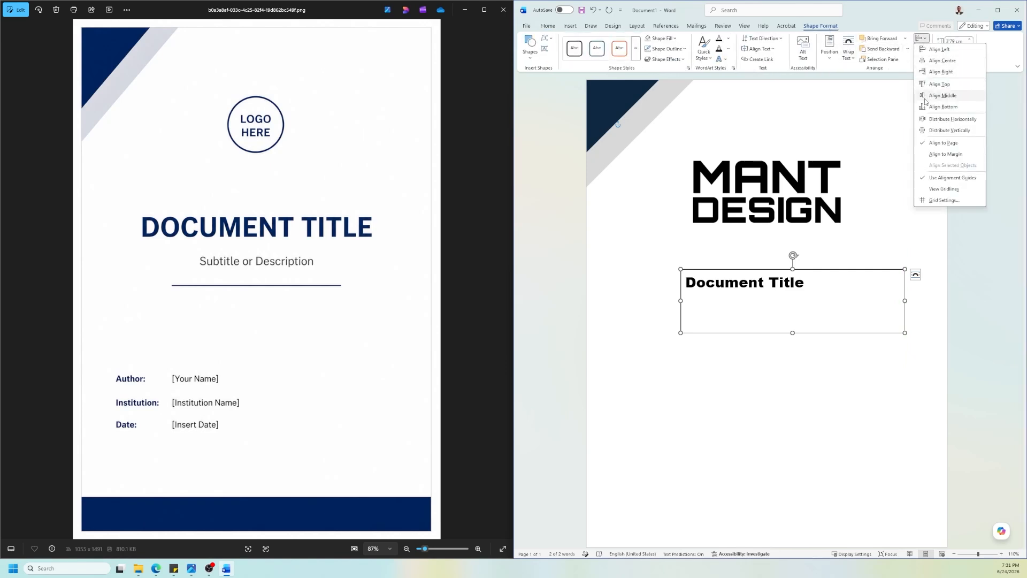
left_click(941, 61)
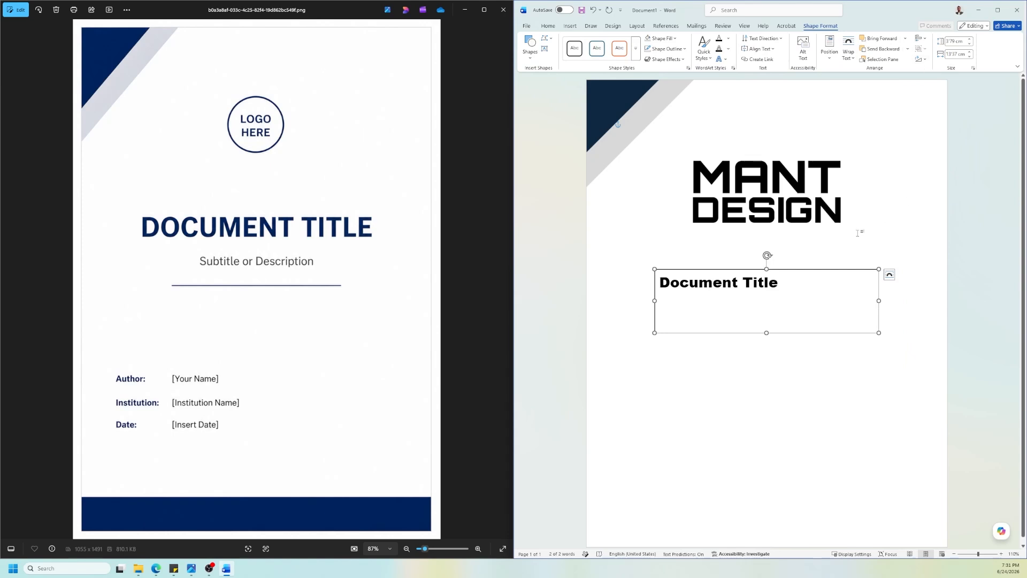
left_click(548, 26)
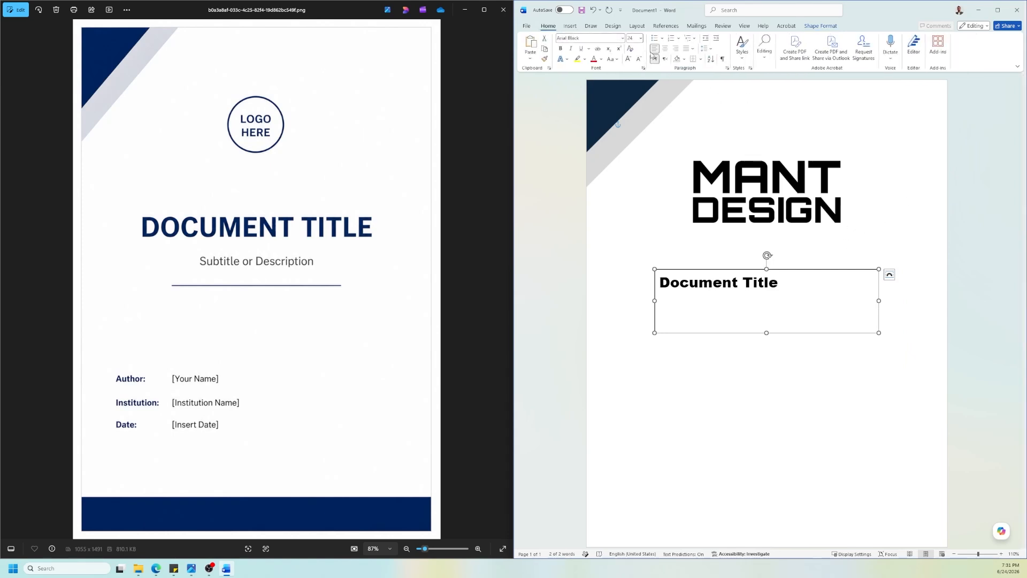
left_click(665, 48)
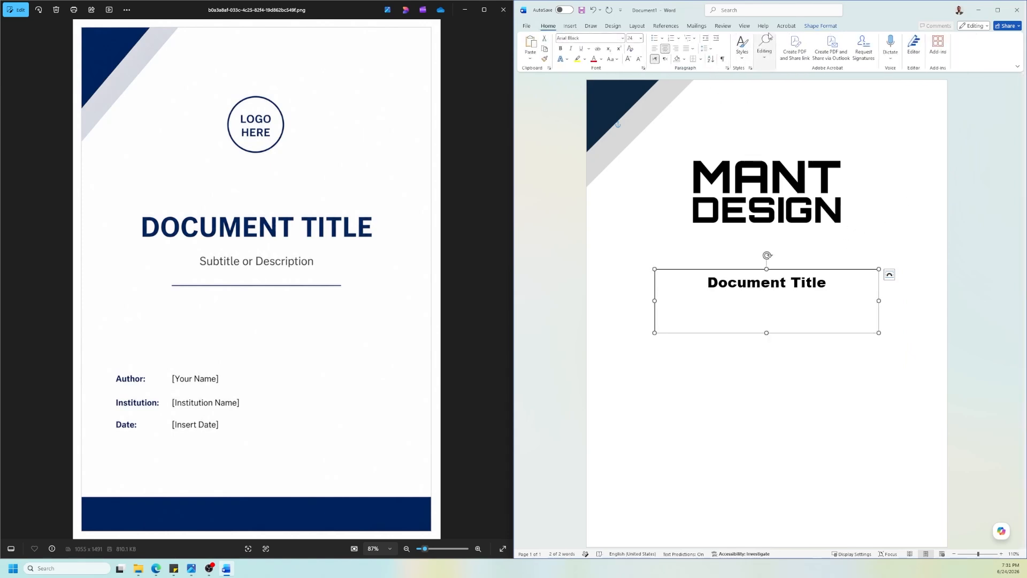